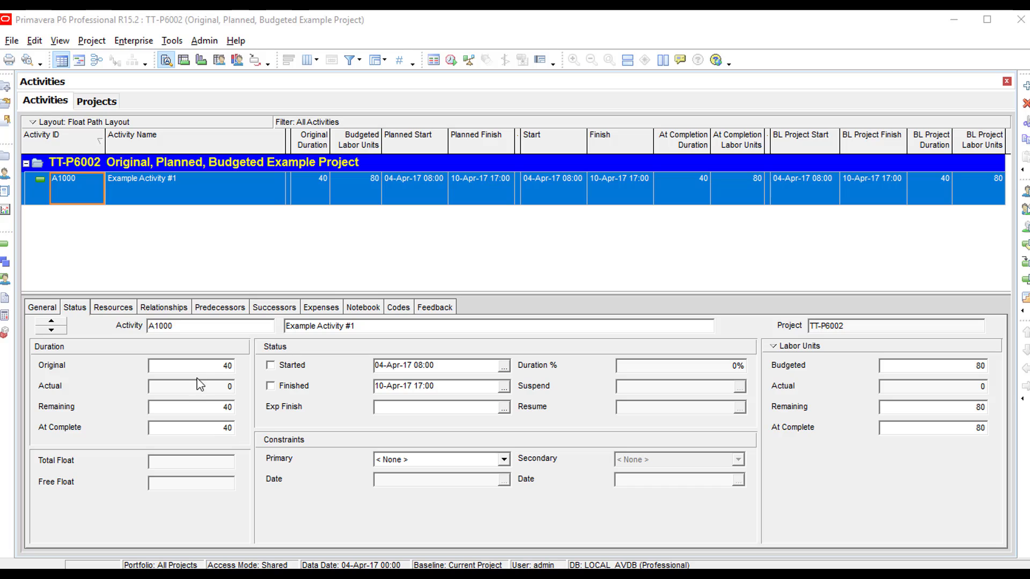
Step: Set activity A1000's original duration to 50 and its budgeted labor units to 100
left_click(219, 366)
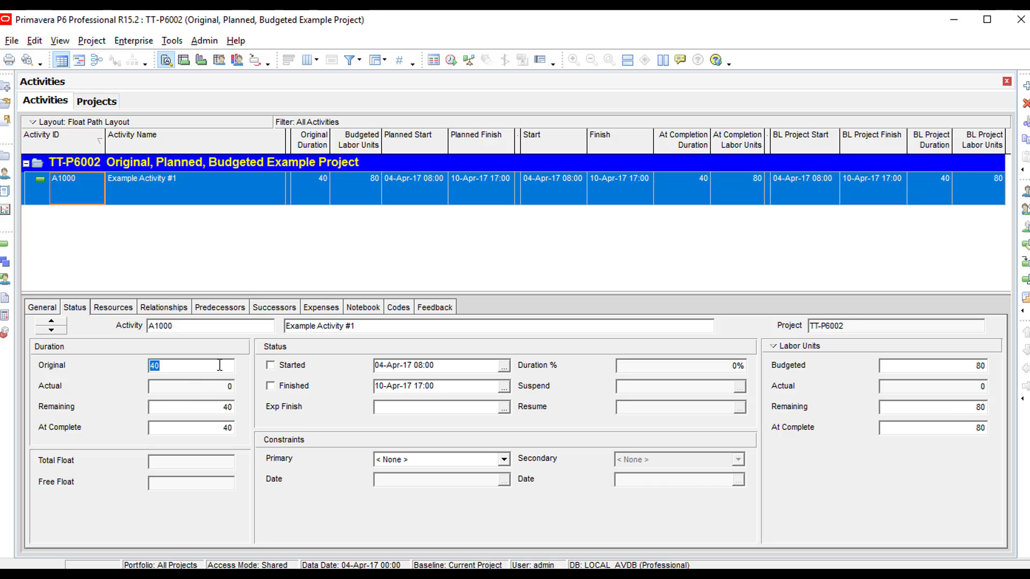
type("50")
key("Return")
left_click(983, 365)
type("100")
key("Return")
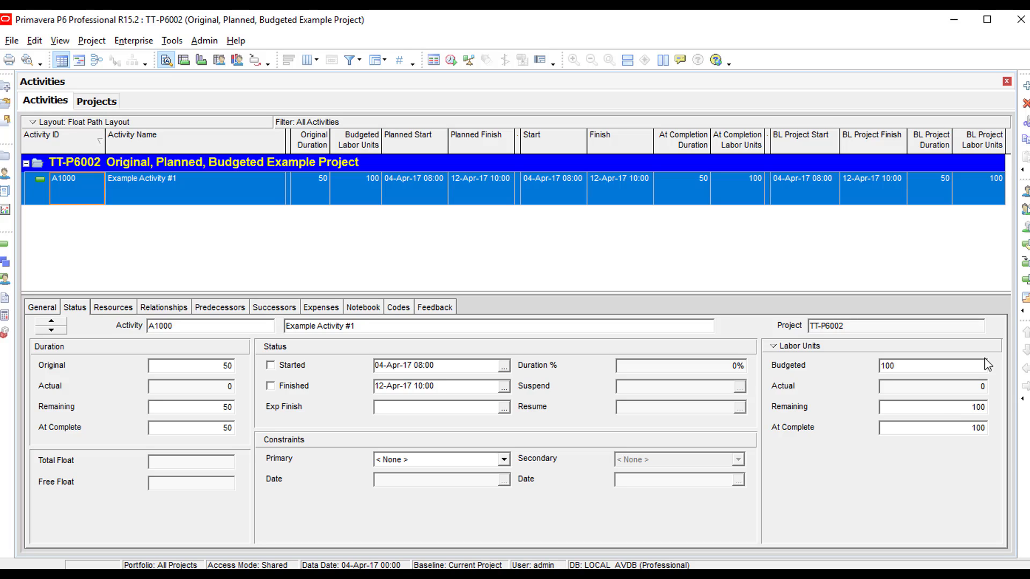
Step: Mark activity A1000 as started and set its original duration to 40
left_click(270, 367)
left_click(219, 365)
type("40")
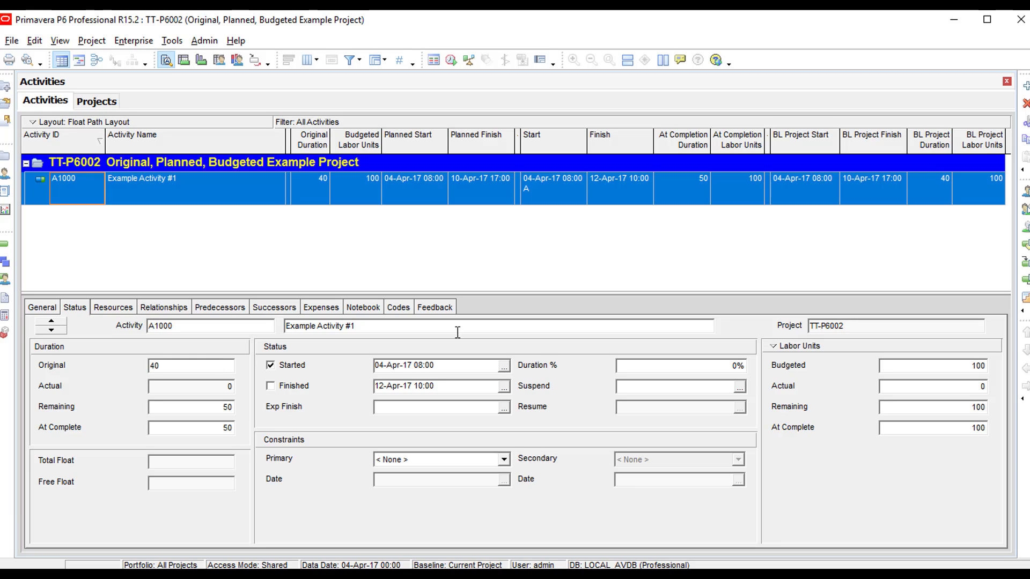
Step: Set the budgeted labor units of activity A1000 to 80
left_click(983, 366)
left_click_drag(938, 368, 727, 365)
type("80")
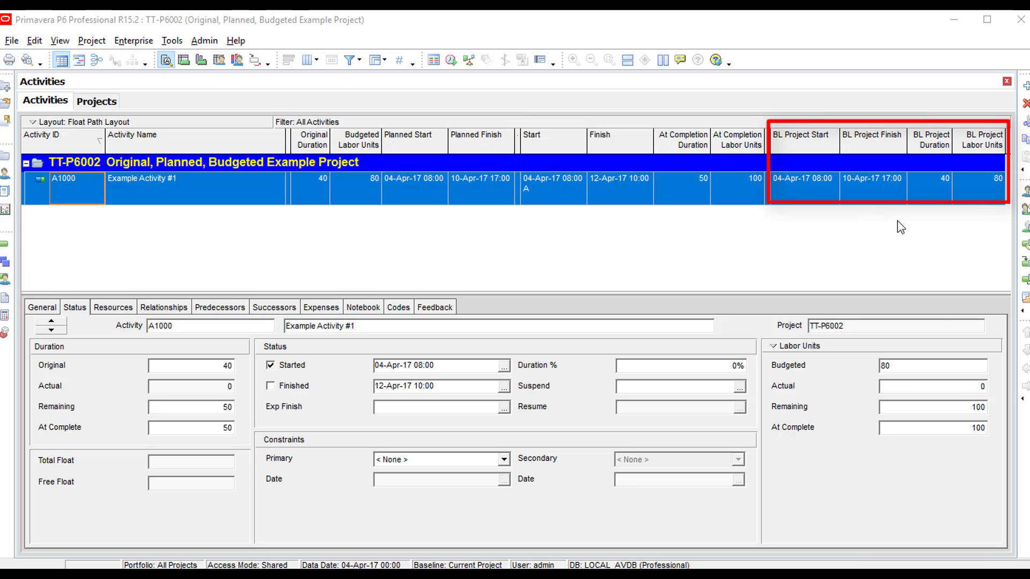
Step: Try 05 as the day of A1000's actual start date, and restore the day to 04
double_click(379, 366)
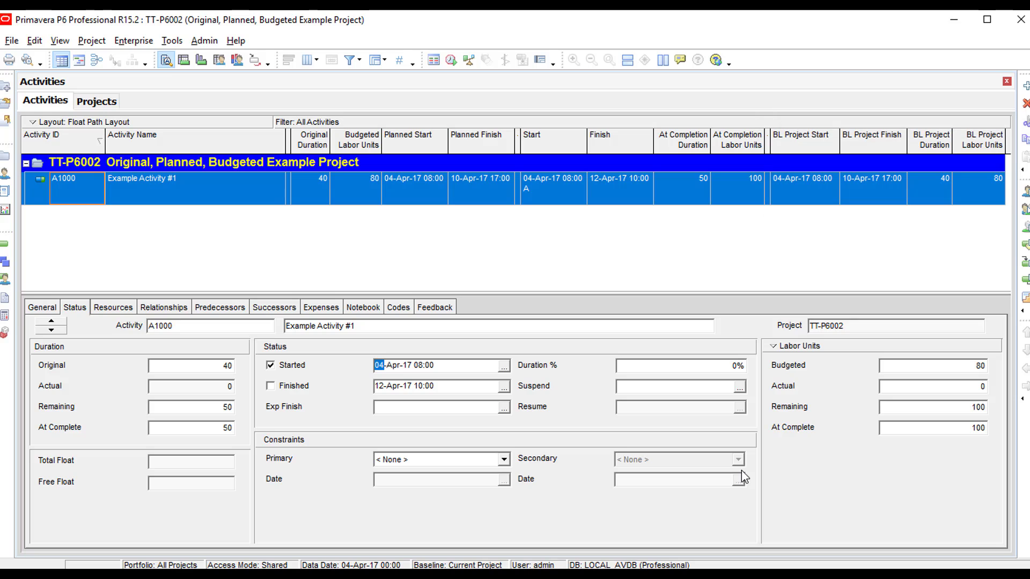
type("05")
left_click_drag(382, 369, 352, 367)
type("04")
Step: Clear A1000's started status and set its start date to 05-Apr-17, declining the Start On or After constraint
left_click(284, 370)
left_click(514, 394)
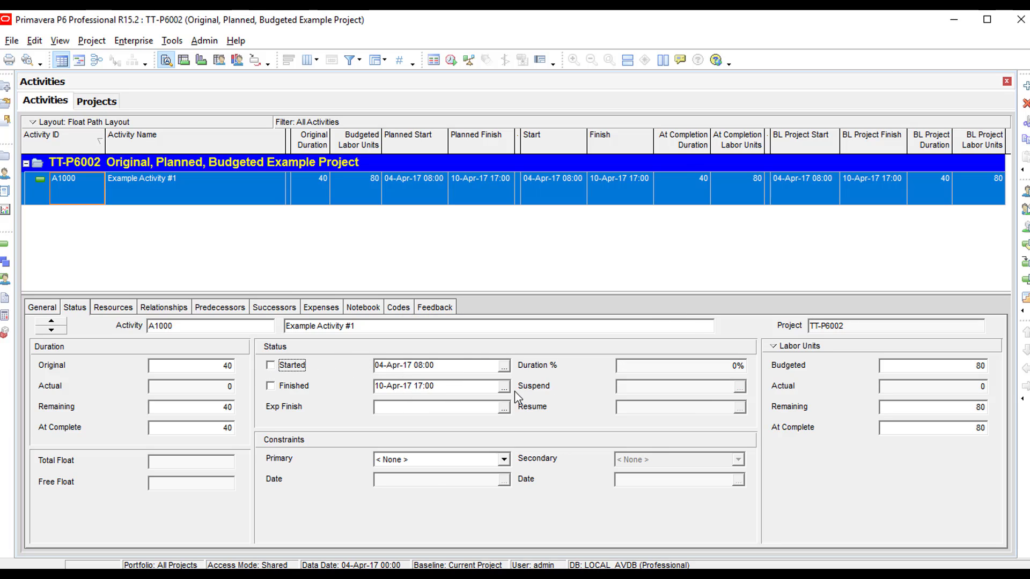
left_click(379, 365)
type("05")
key("Return")
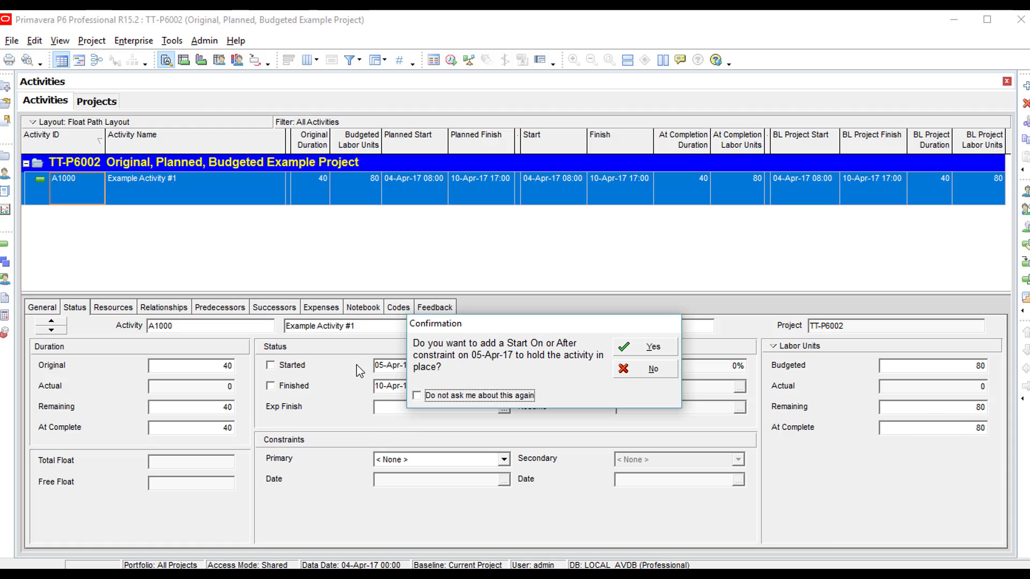
left_click(653, 369)
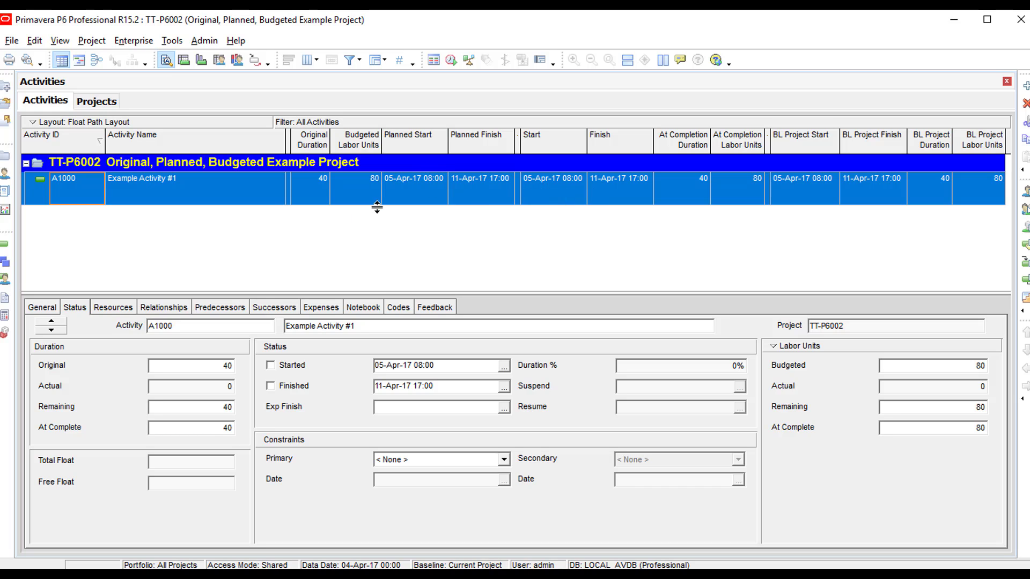
Step: Set the Planned Start of activity A1000 to 04-Apr-17 in the activity table
left_click(395, 184)
left_click(394, 184)
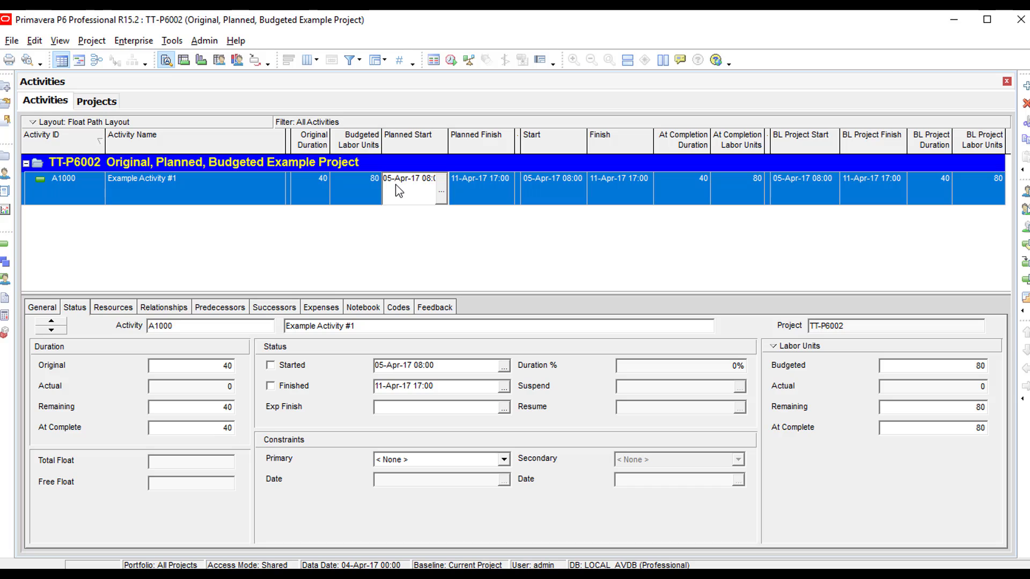
double_click(386, 178)
type("04")
key("Return")
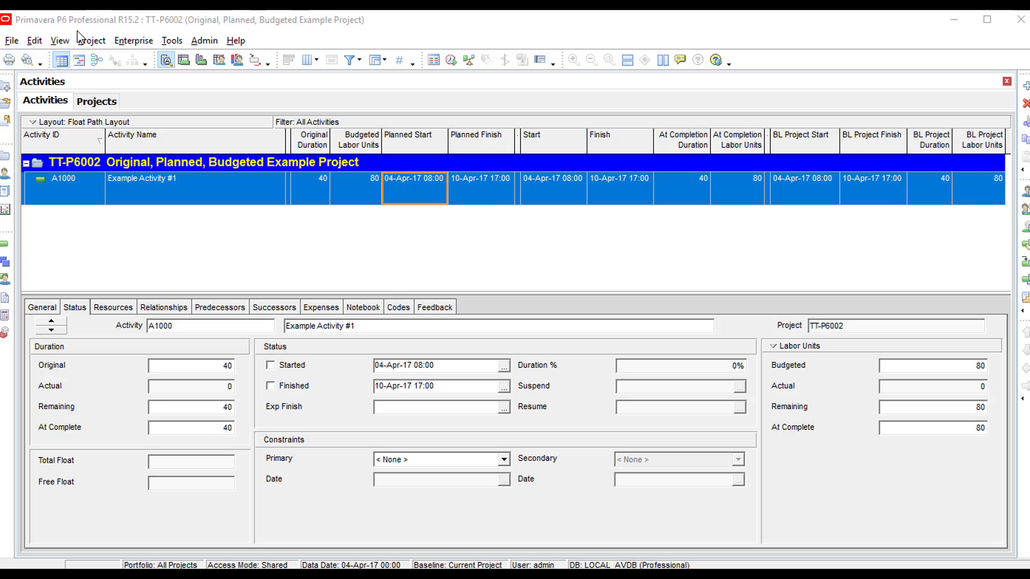
Step: Check which project and user baselines are assigned to project TT-P6002, without changing the assignments
left_click(92, 40)
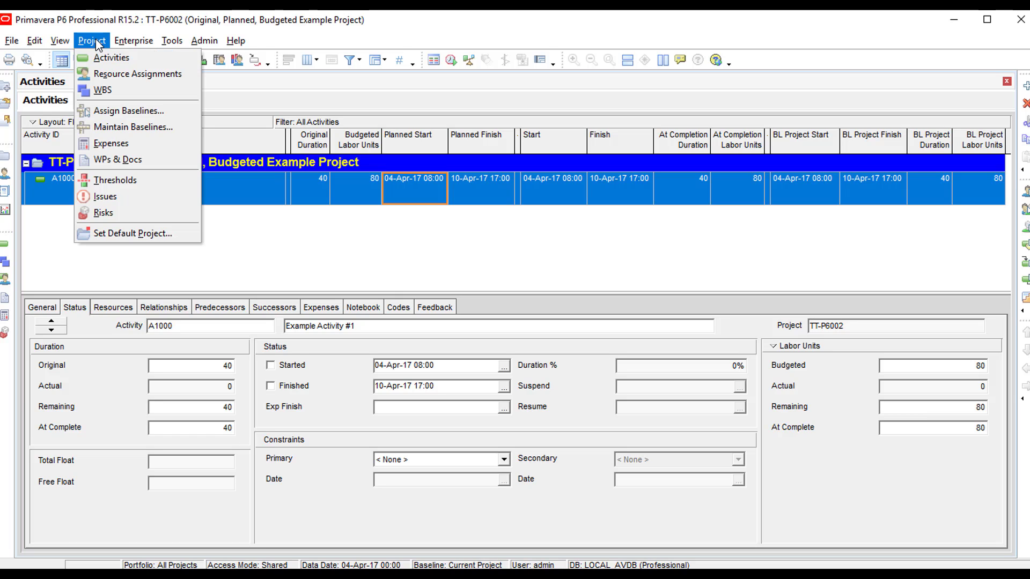
left_click(100, 111)
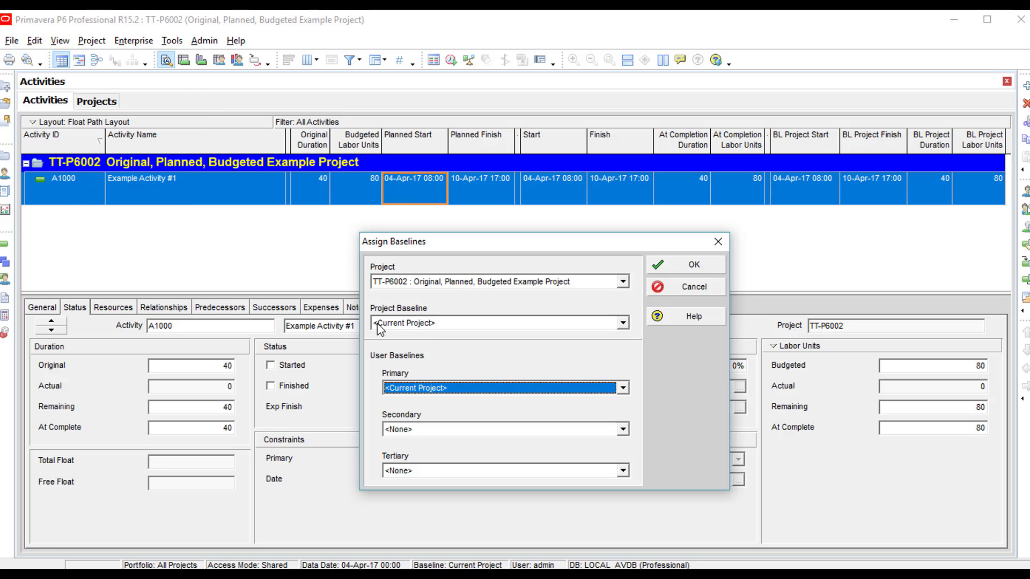
left_click(720, 288)
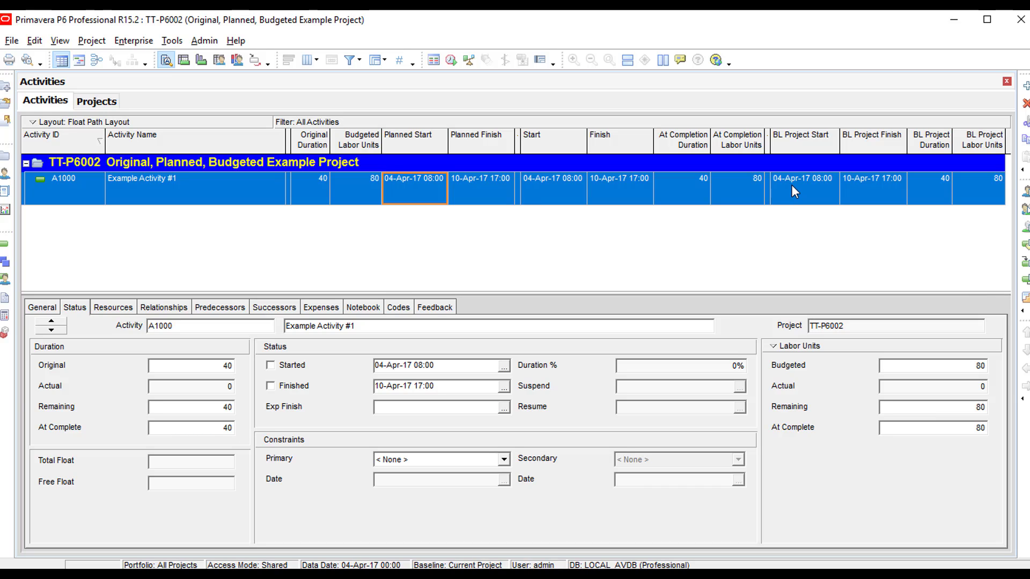
Step: Set the original duration of activity A1000 to 50 and mark the activity as started
left_click(317, 191)
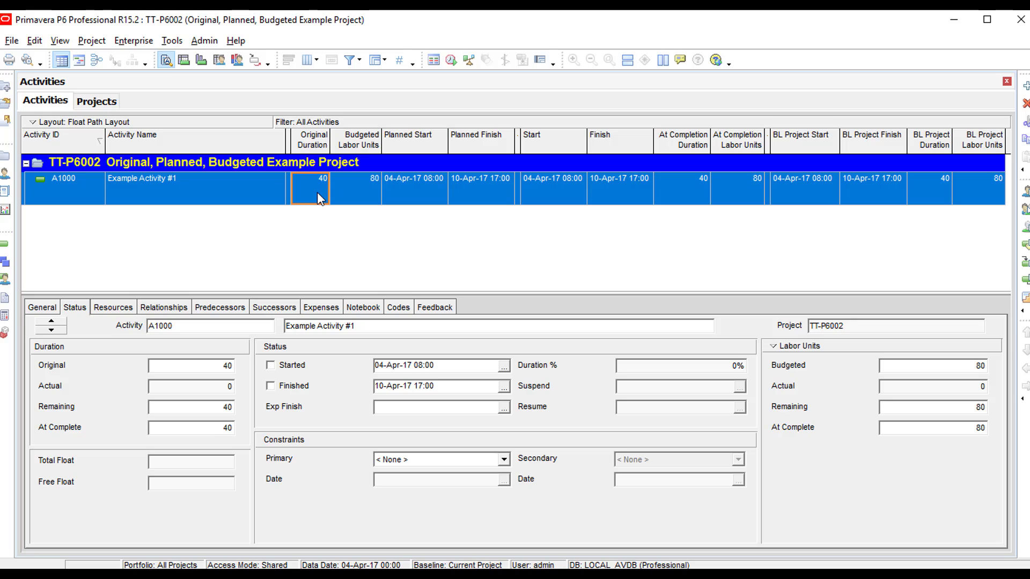
type("50")
key("Return")
left_click(271, 365)
Step: Set the actual Start of activity A1000 to 05-Apr-17 in the activity table
left_click(549, 188)
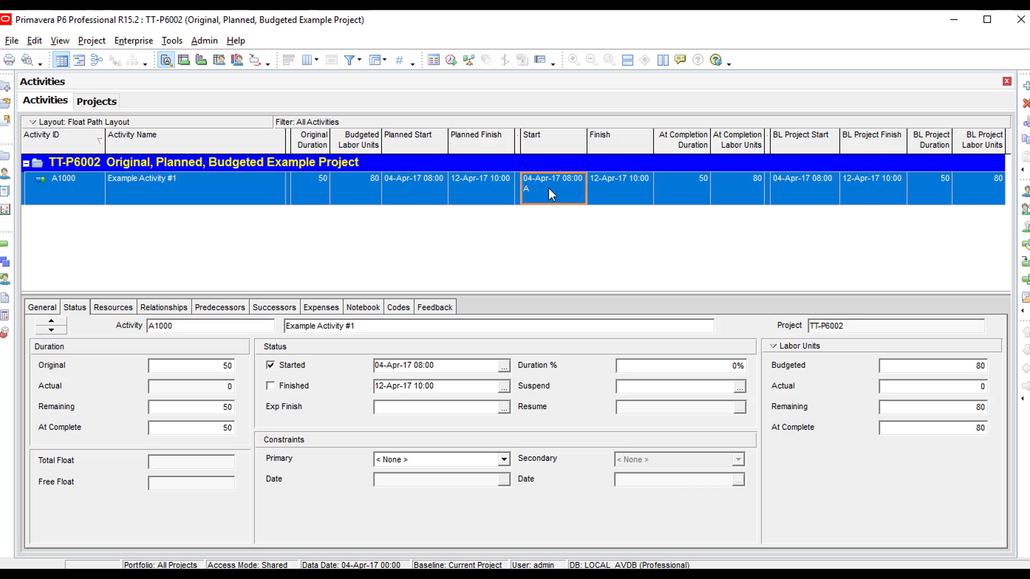
left_click_drag(531, 179, 510, 174)
type("05")
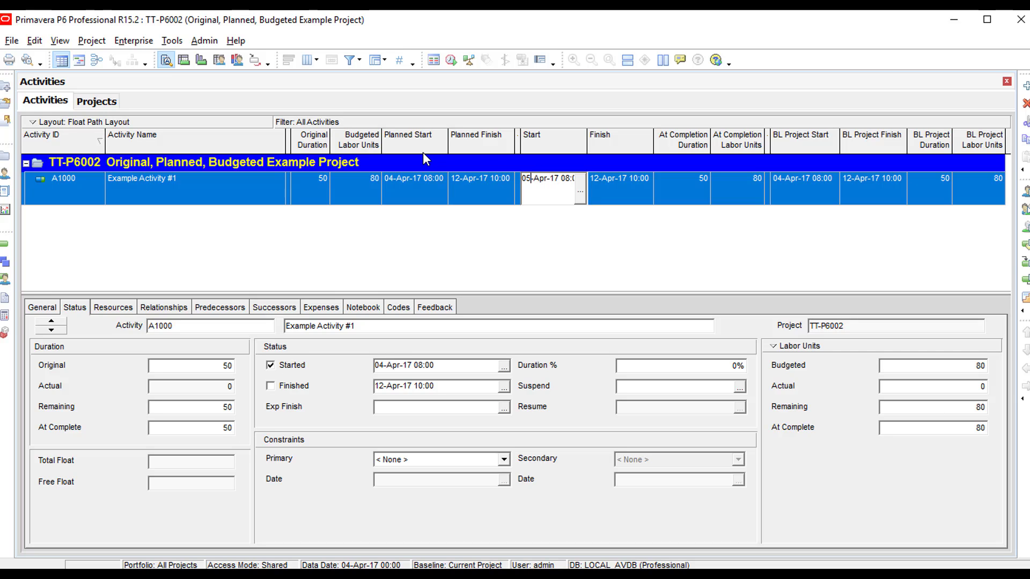
key("Return")
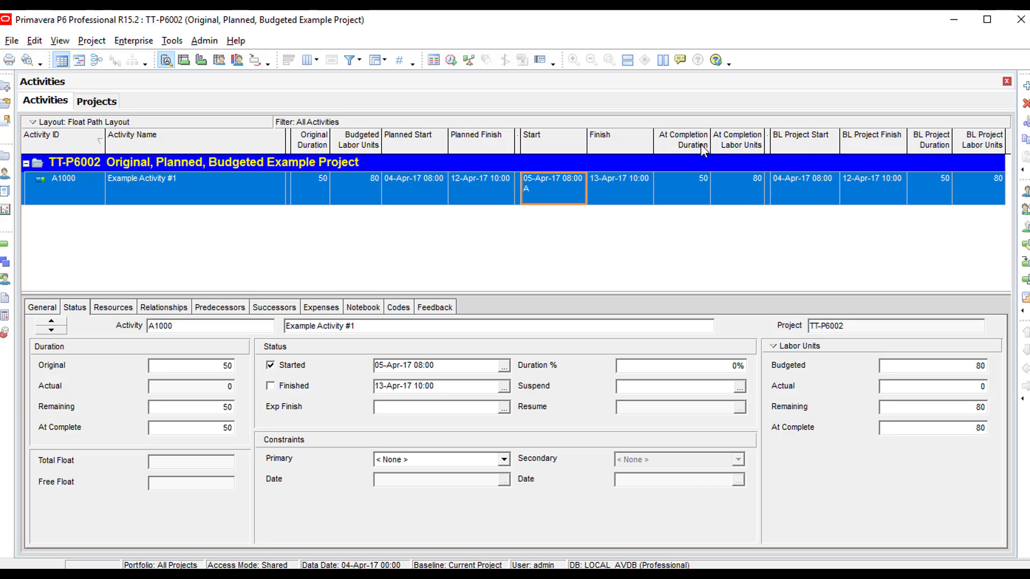
Step: Set A1000's Planned Start to 06-Apr-17 and compare it with the BL Project Start
left_click(824, 200)
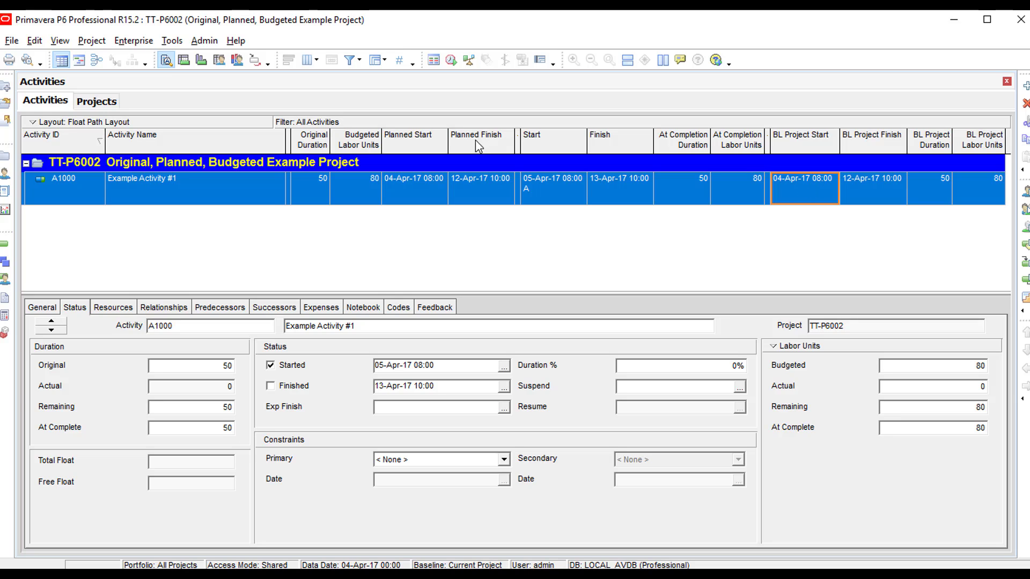
left_click(406, 183)
left_click(404, 179)
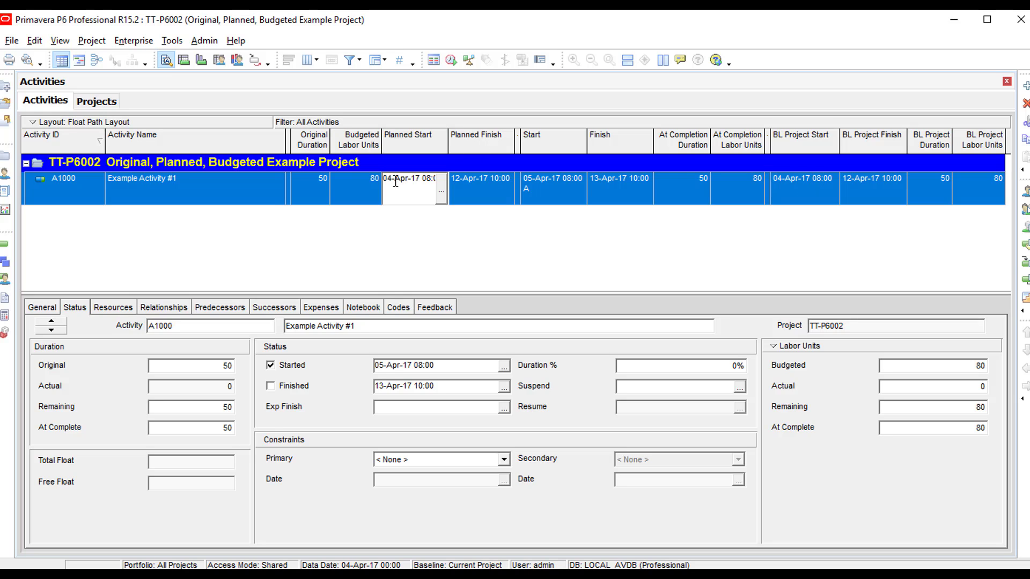
double_click(392, 182)
type("06")
key("Return")
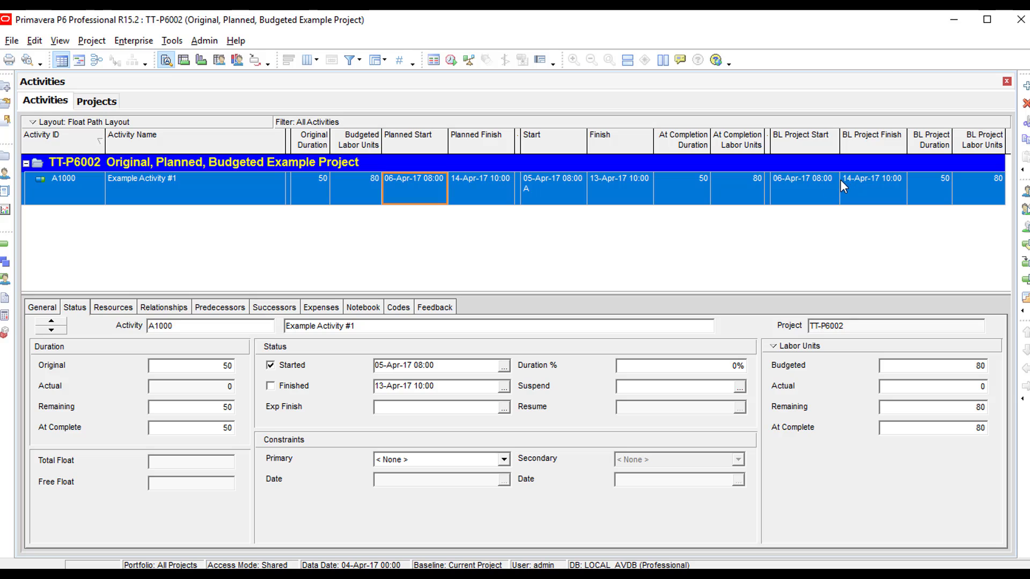
left_click(822, 182)
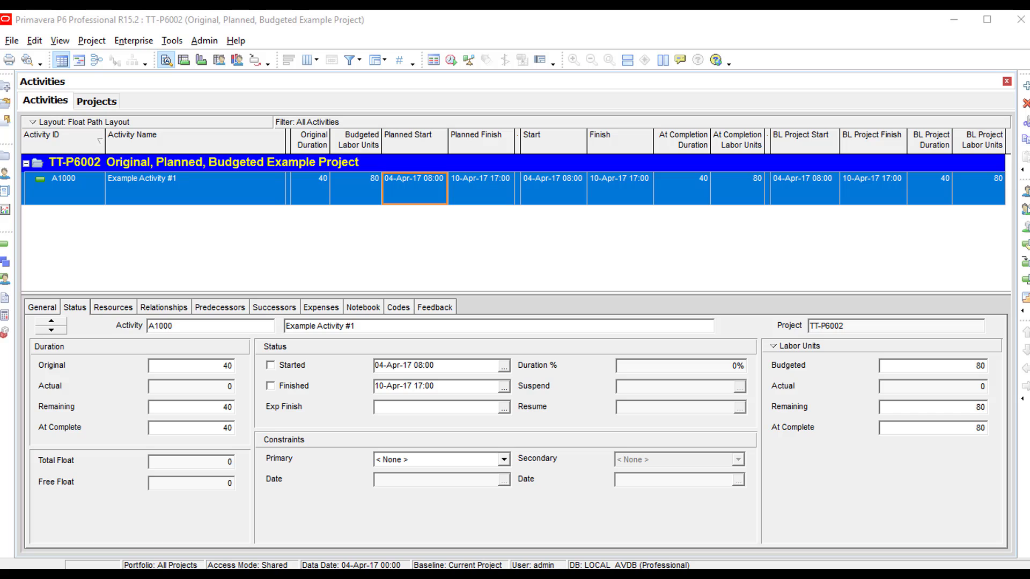
Step: Examine the earned value calculation choices for baselines in the Earned Value section of the admin preferences
left_click(215, 43)
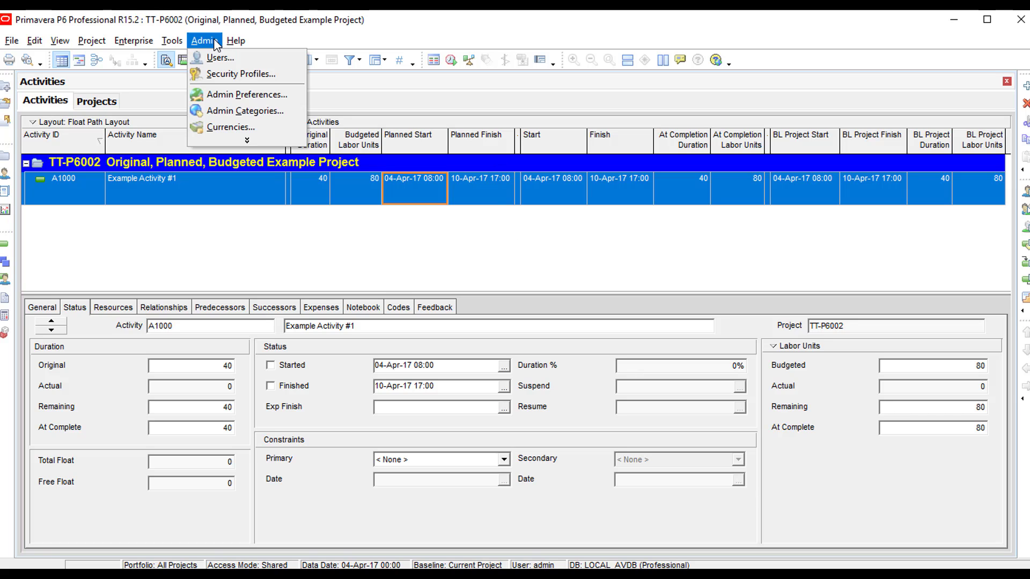
left_click(218, 96)
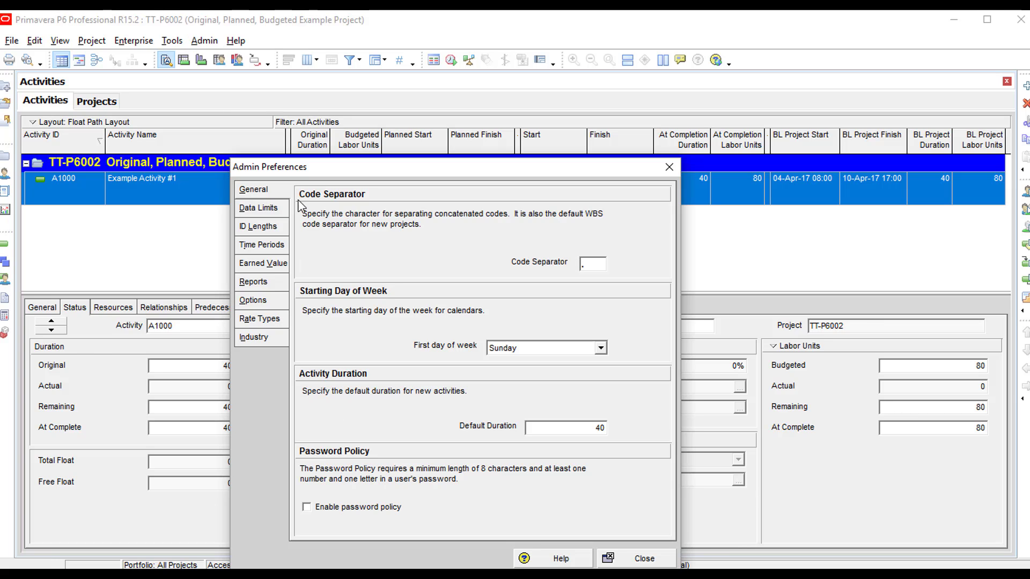
left_click(272, 264)
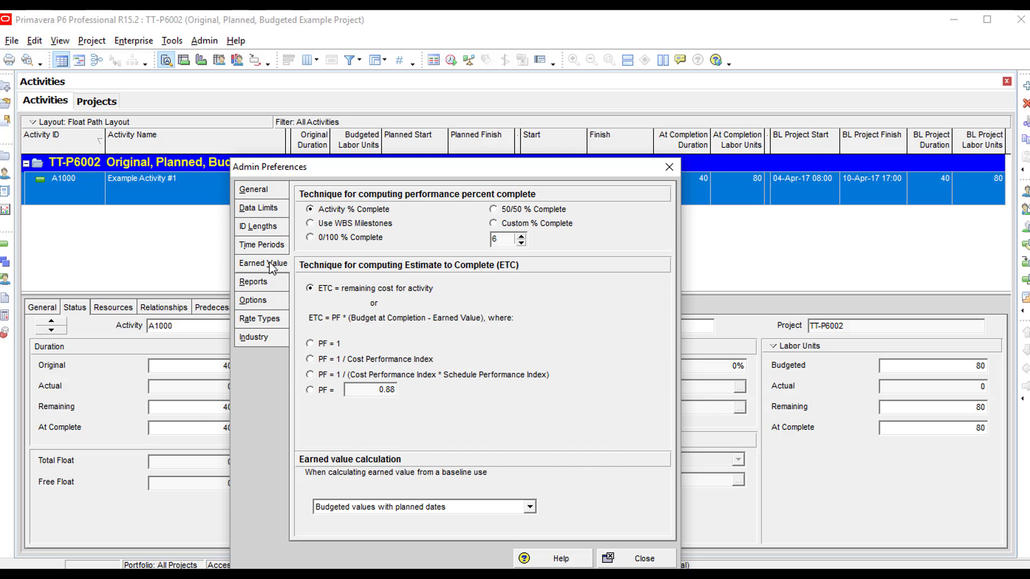
left_click_drag(375, 173, 465, 154)
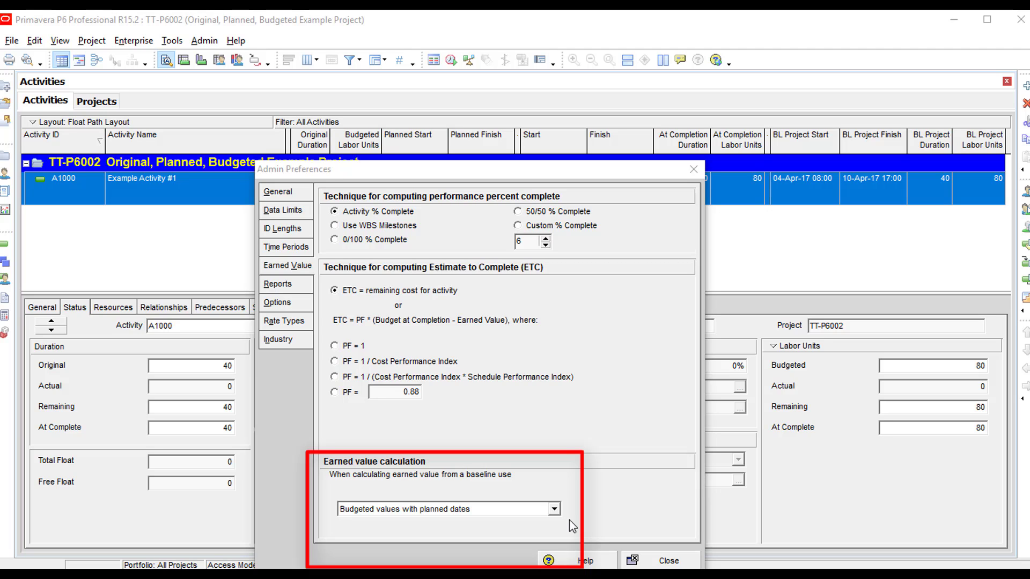
left_click(554, 511)
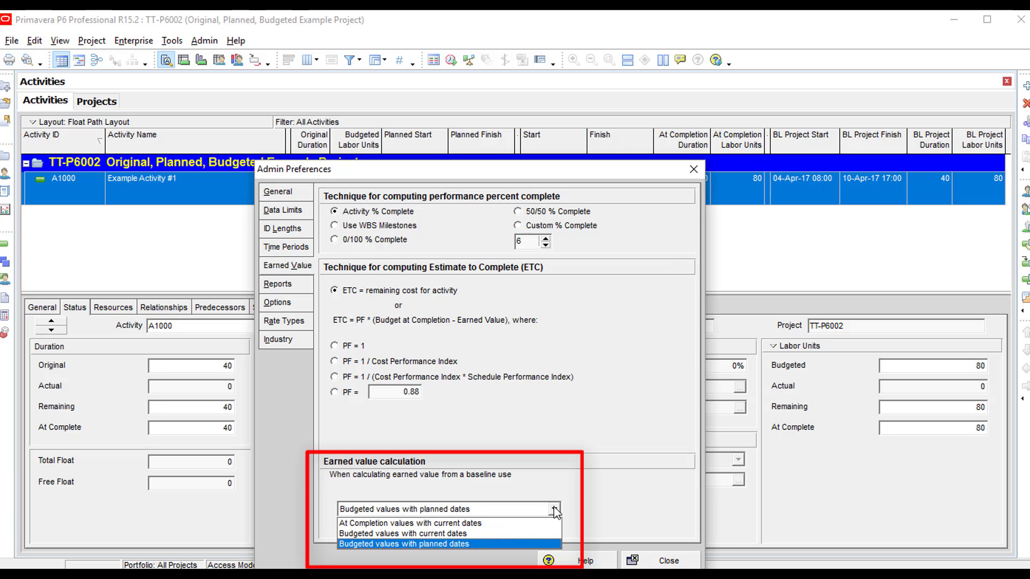
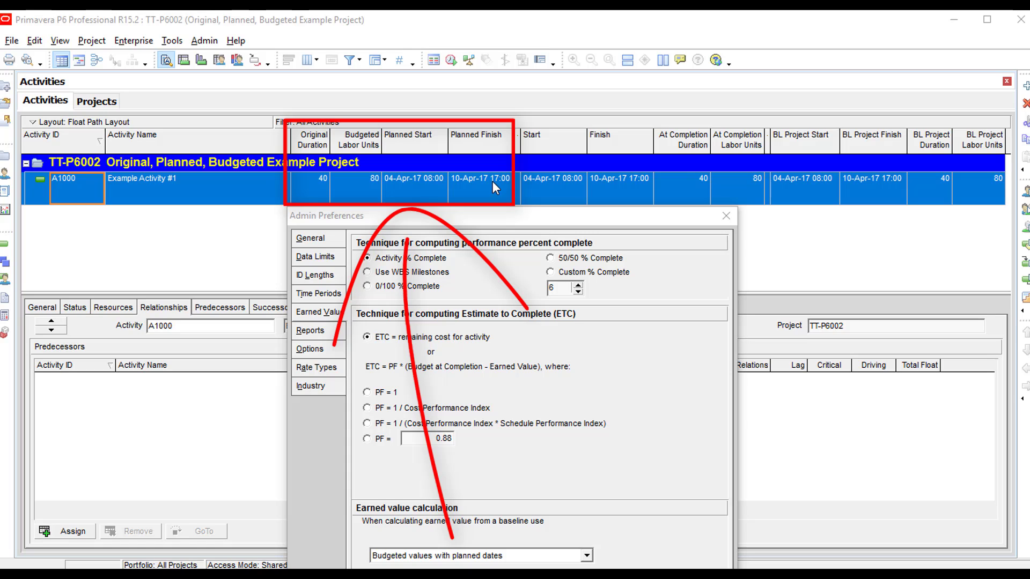
Step: Switch the earned value calculation to Budgeted values with current dates, and from there to At Completion values with current dates
left_click(586, 556)
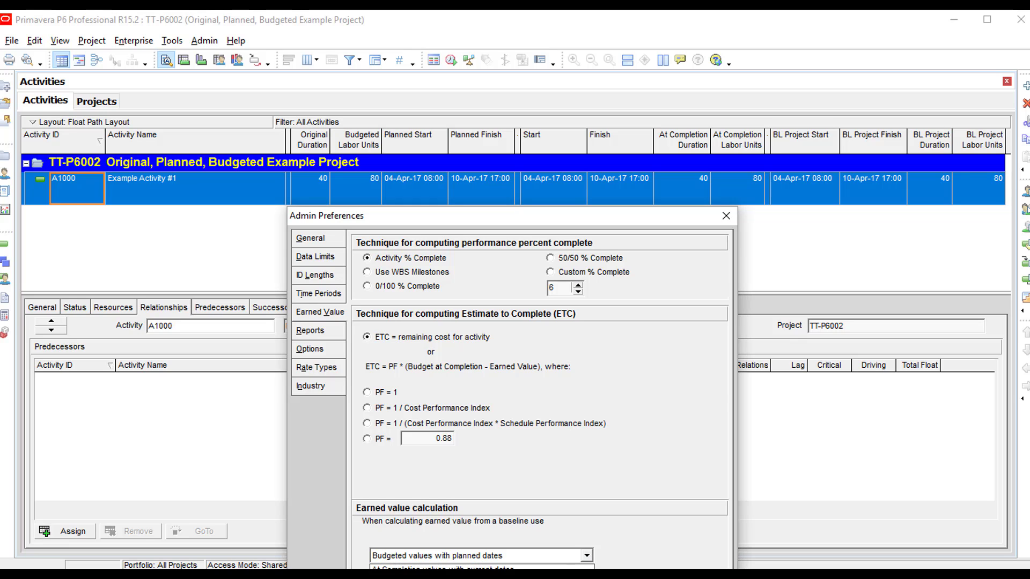
key("Down")
key("Return")
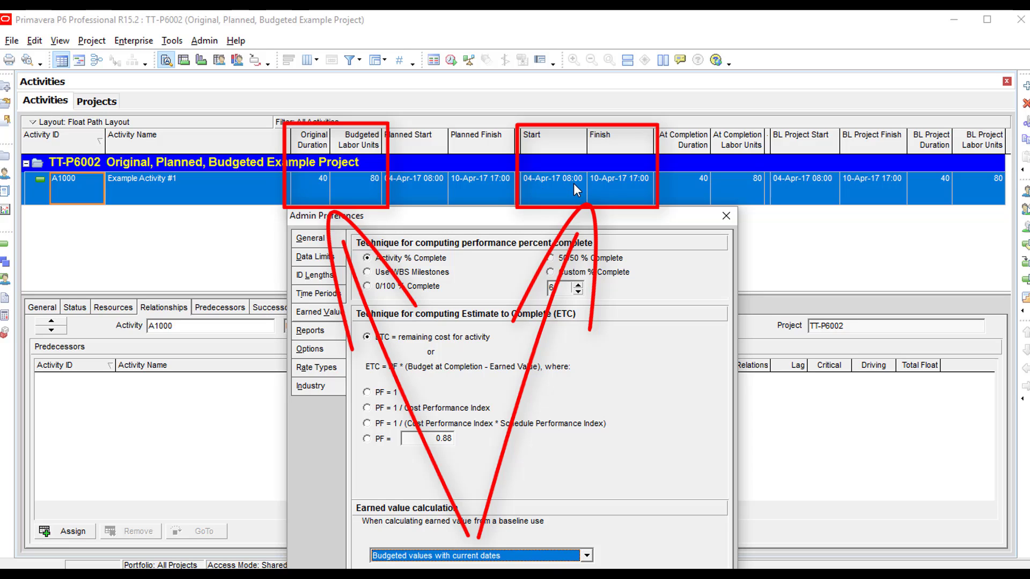
left_click(576, 557)
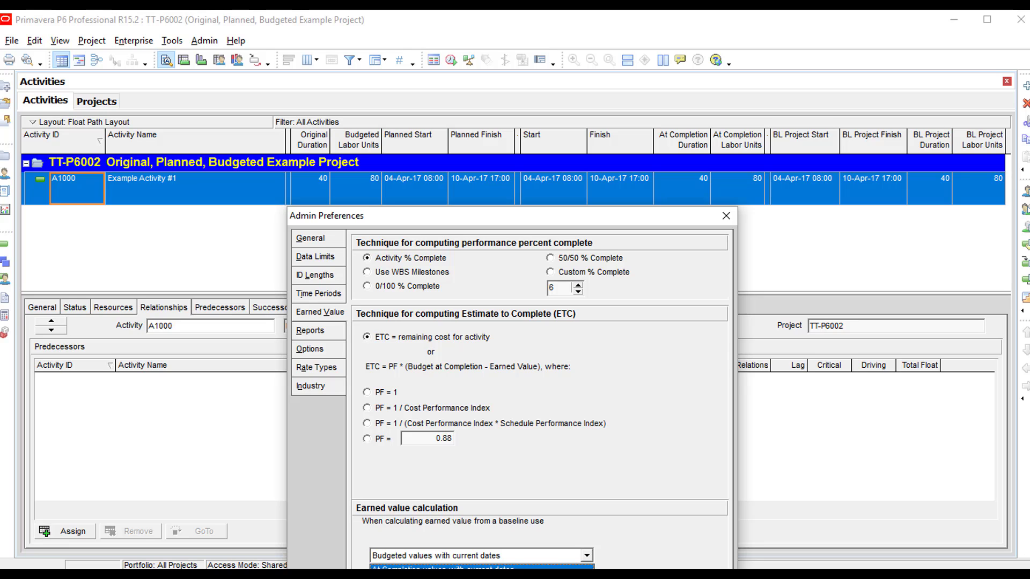
left_click(472, 566)
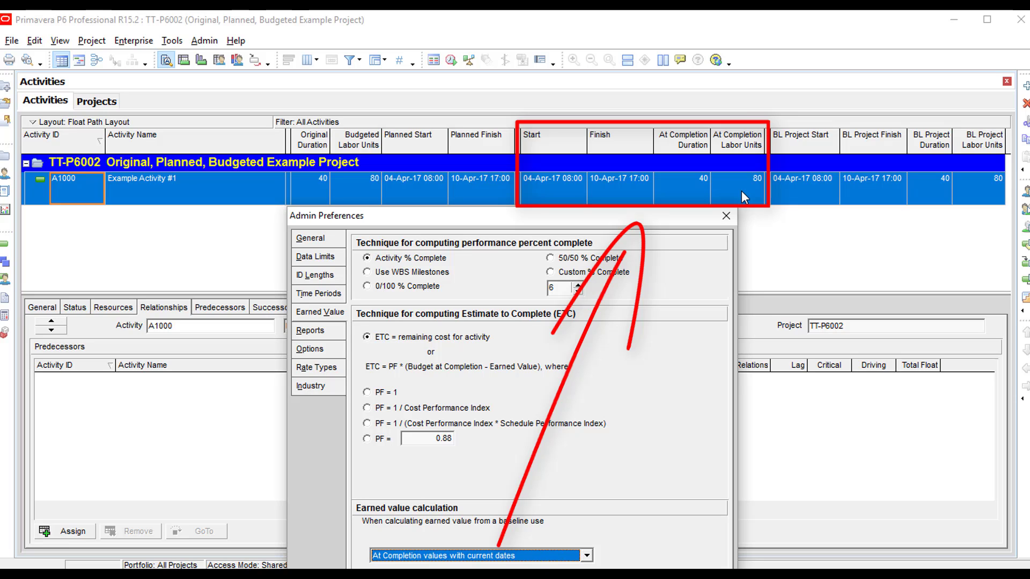
Step: Choose another baseline value option for the earned value calculation in the admin preferences
left_click(586, 557)
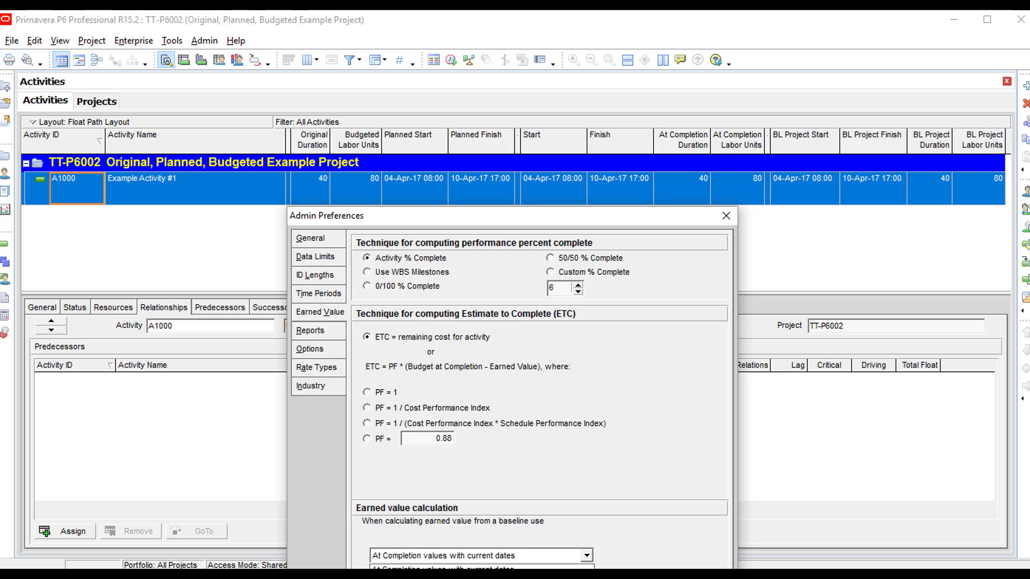
key("Up")
key("Return")
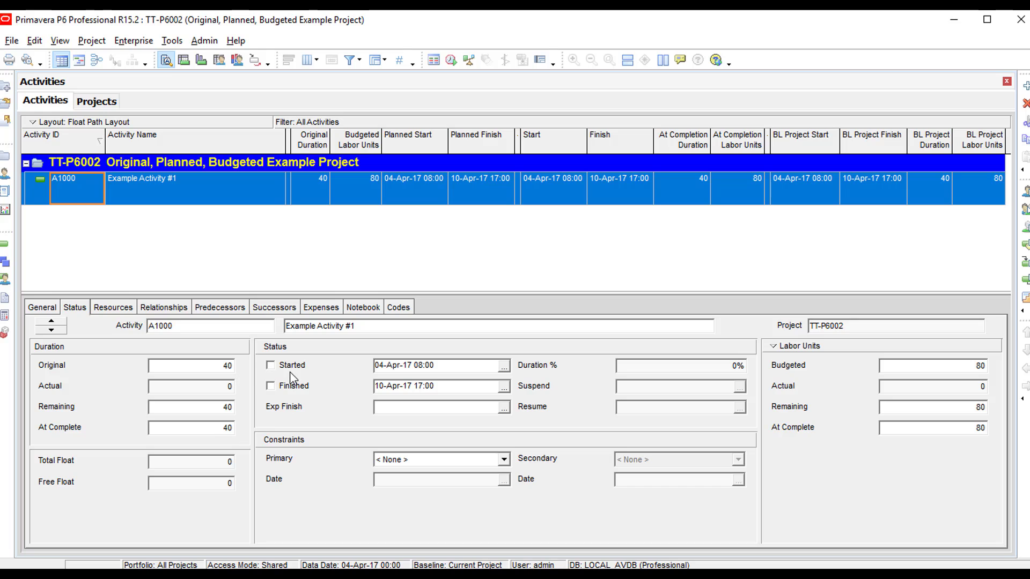
Step: Mark activity A1000 as both started and finished in its status details
left_click(272, 366)
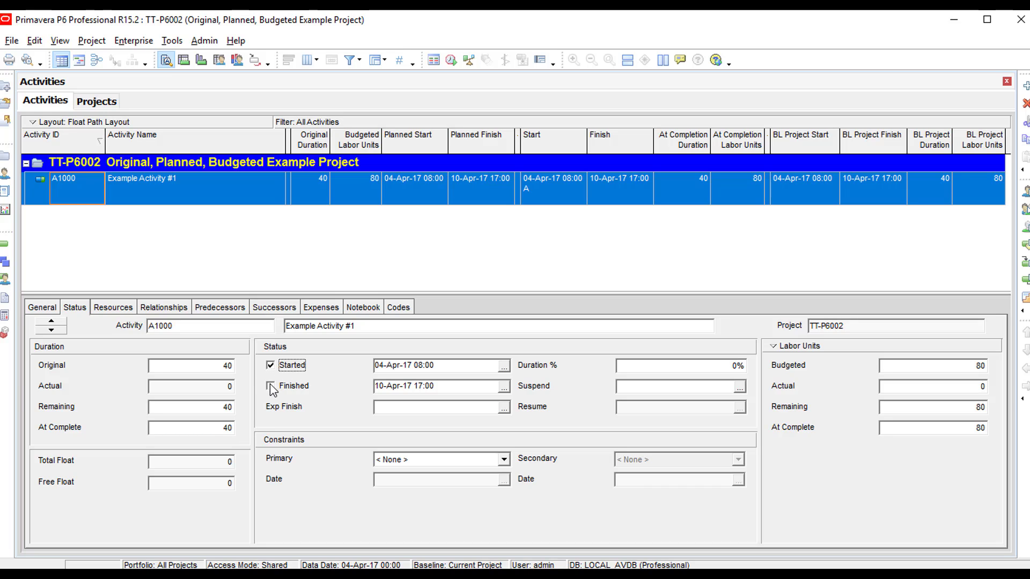
left_click(271, 387)
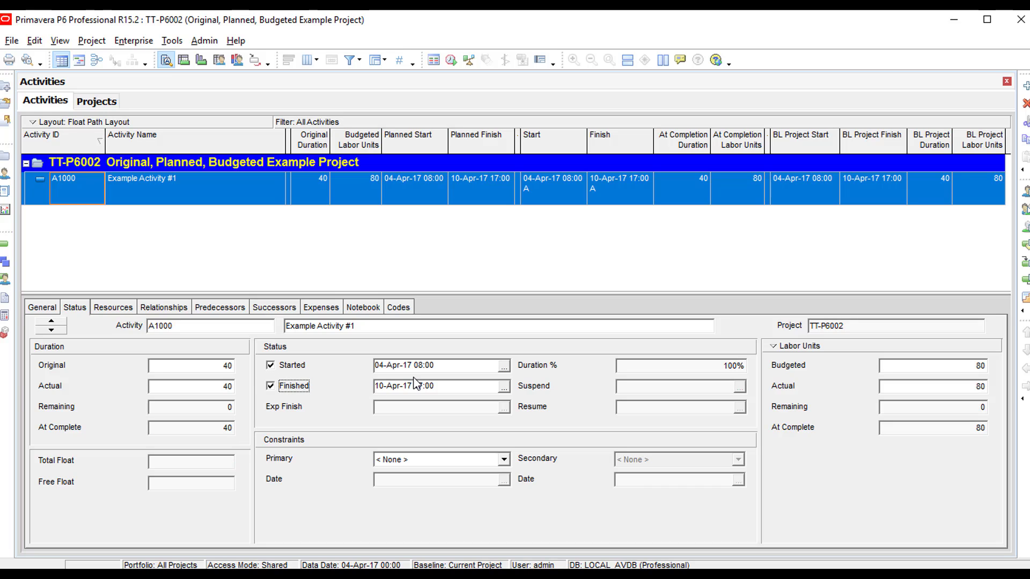
Step: Set activity A1000's actual start to 06-Apr-17 and its actual labor units to 75
left_click(380, 365)
type("06")
left_click(733, 190)
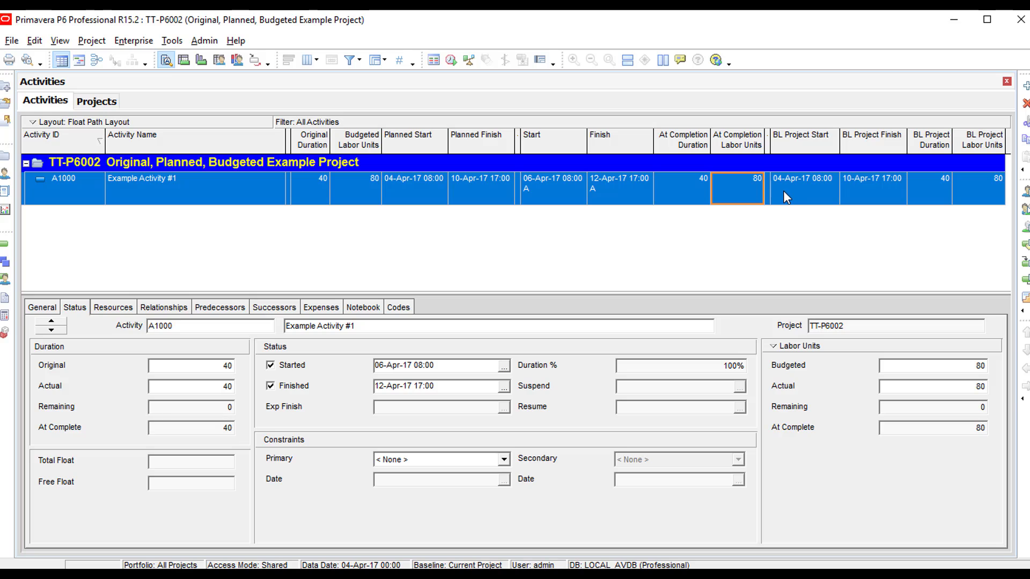
left_click(977, 391)
type("75")
key("Return")
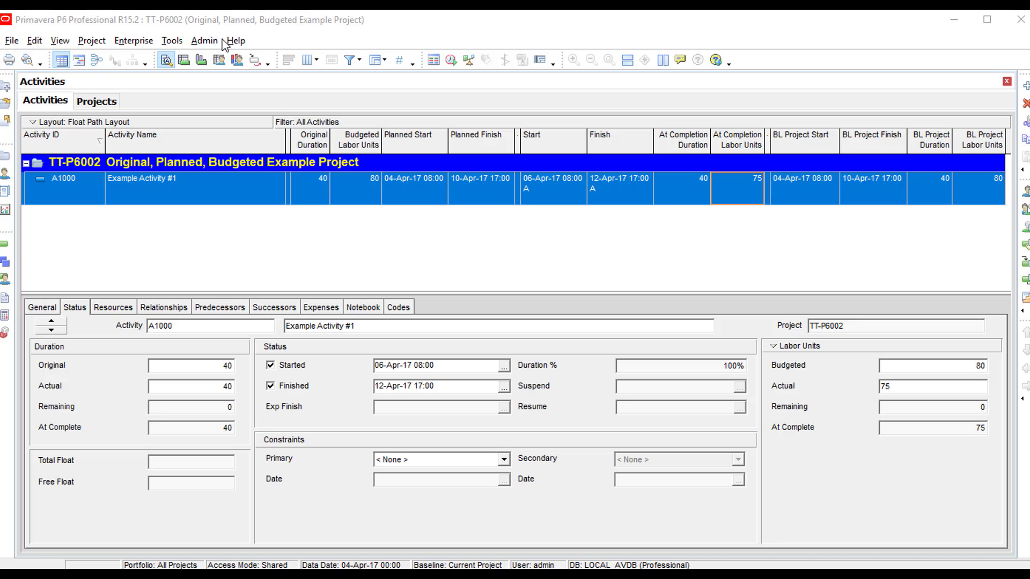
Step: Check which baseline values the earned value calculation uses in the admin preferences
left_click(204, 42)
left_click(246, 94)
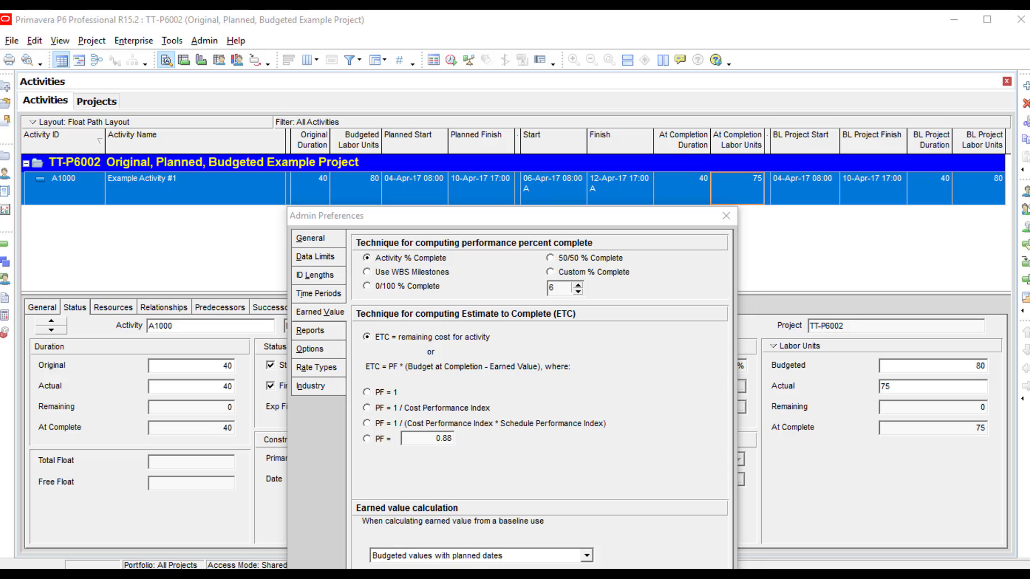
key("Escape")
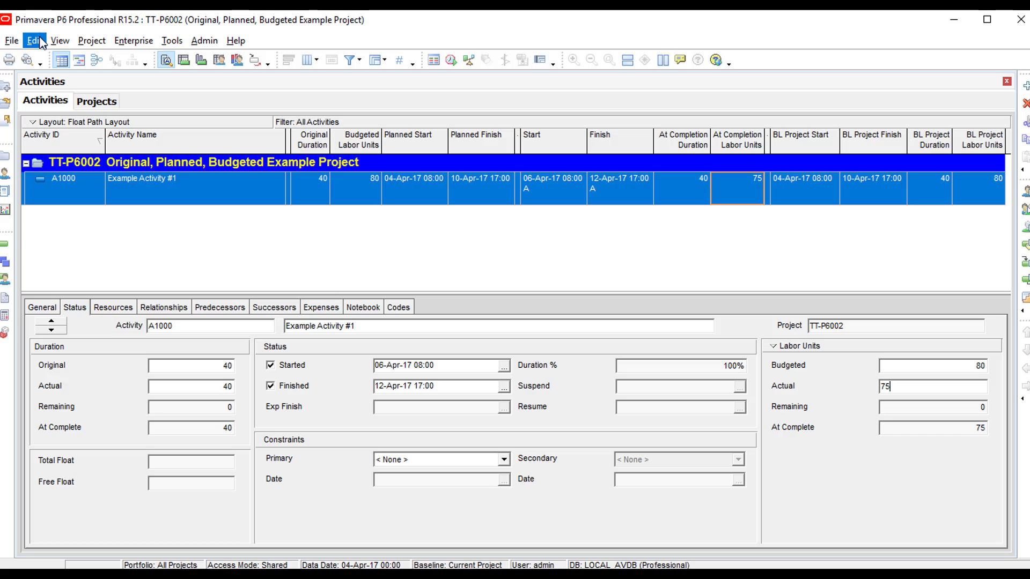
Step: Save a copy of the current project as its first baseline
left_click(86, 42)
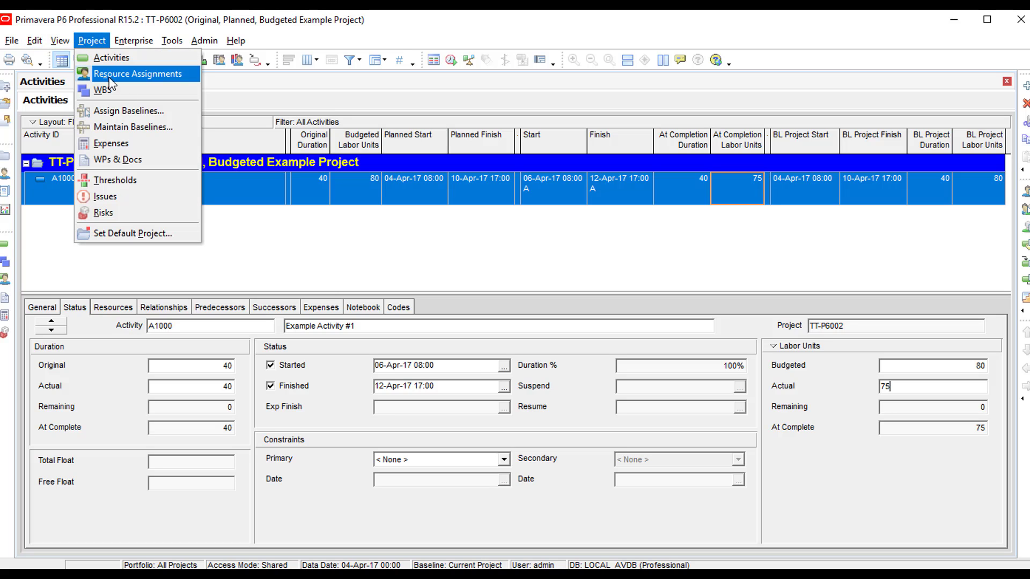
left_click(144, 125)
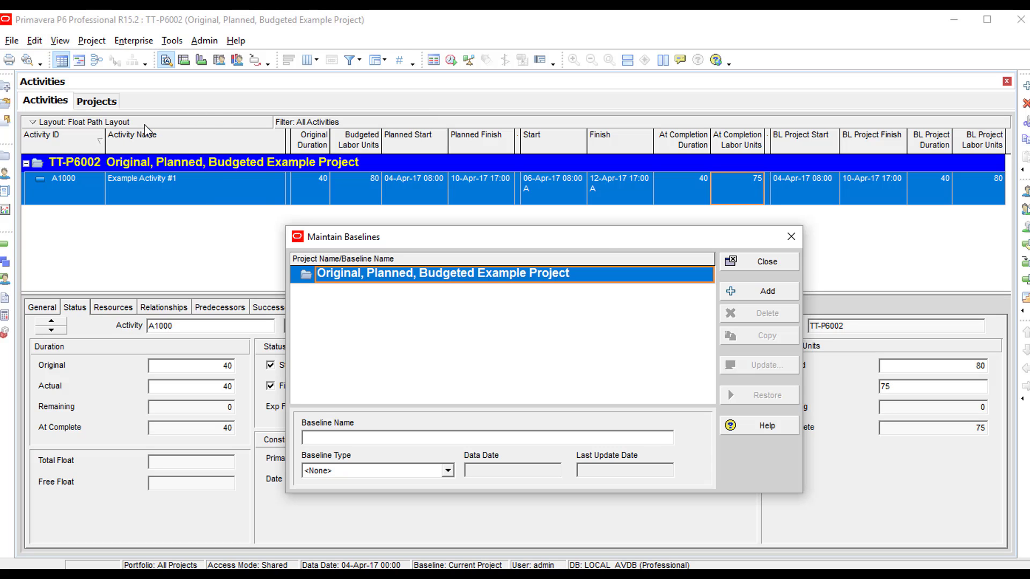
left_click(754, 291)
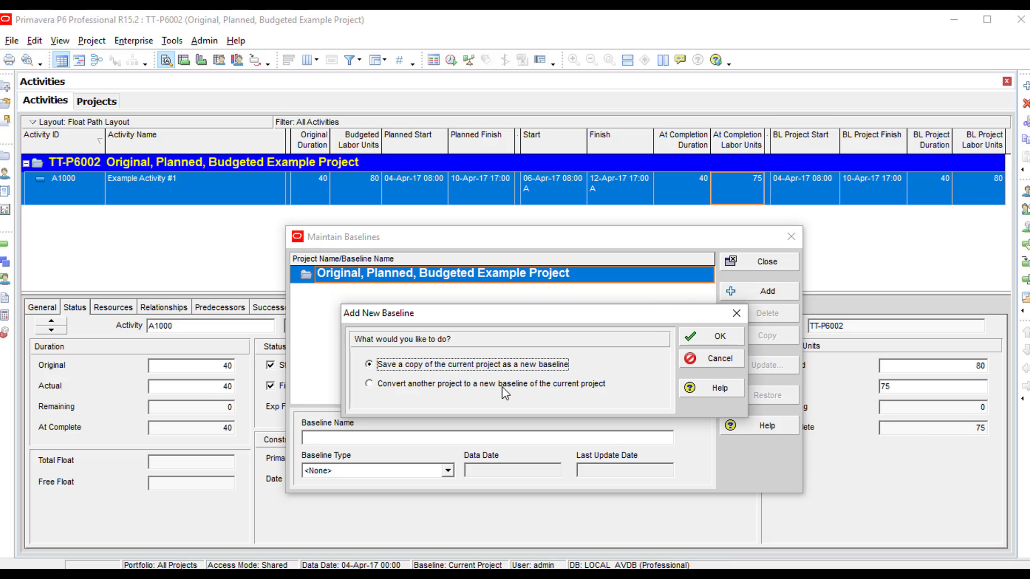
left_click(728, 336)
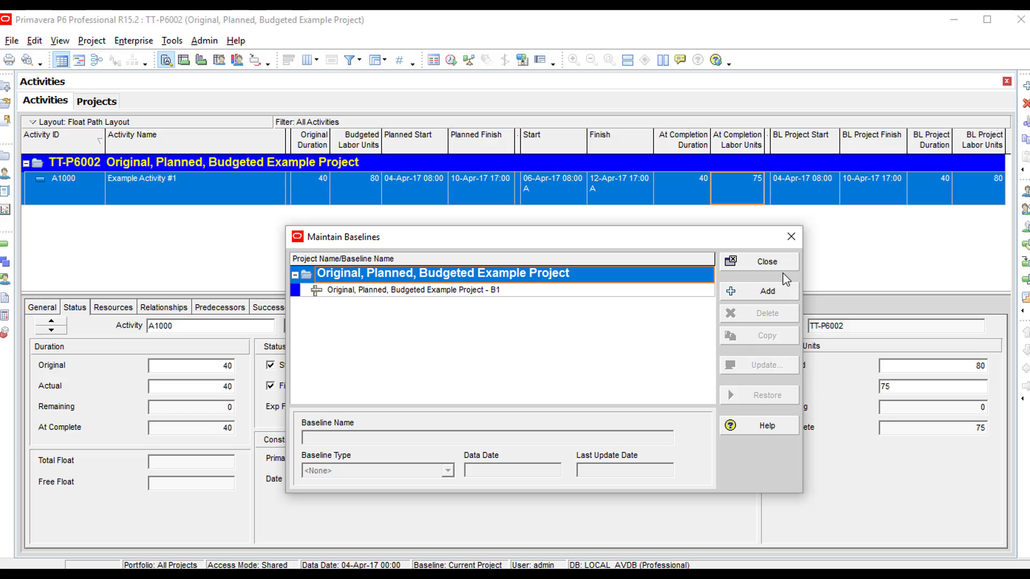
left_click(767, 262)
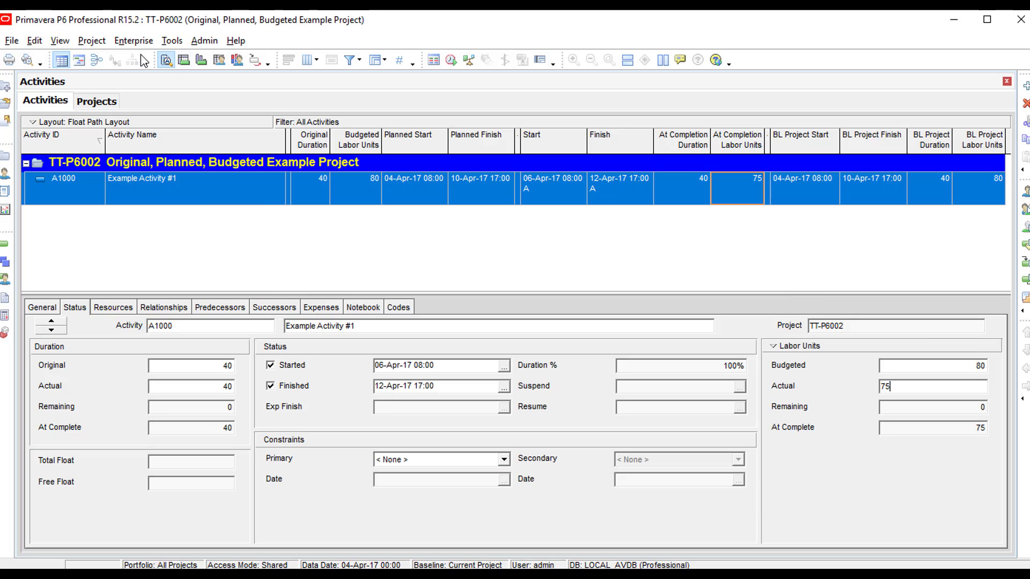
Step: Assign "Original, Planned, Budgeted Example Project - B1" as the project baseline and display the Gantt chart
left_click(87, 43)
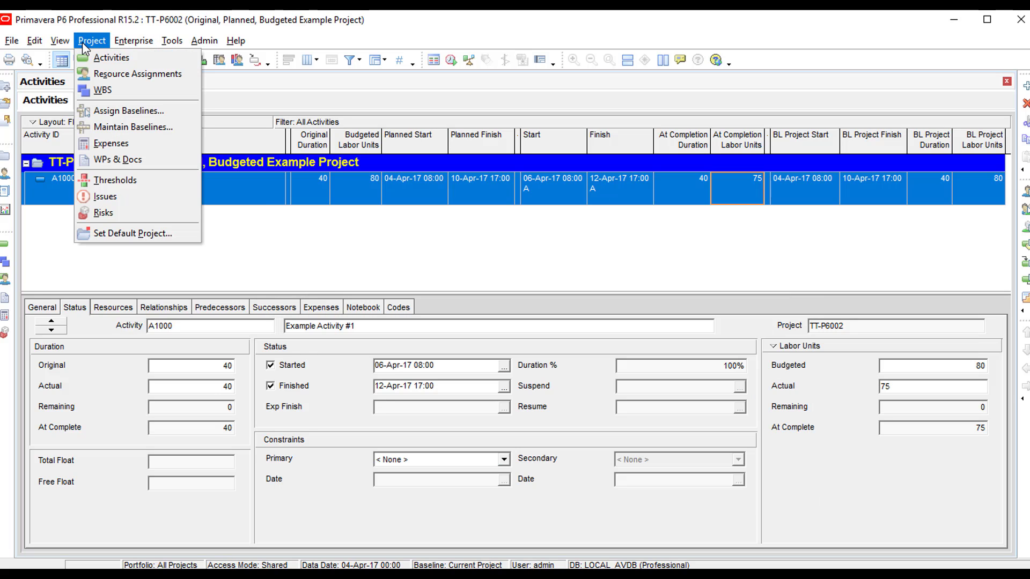
left_click(123, 113)
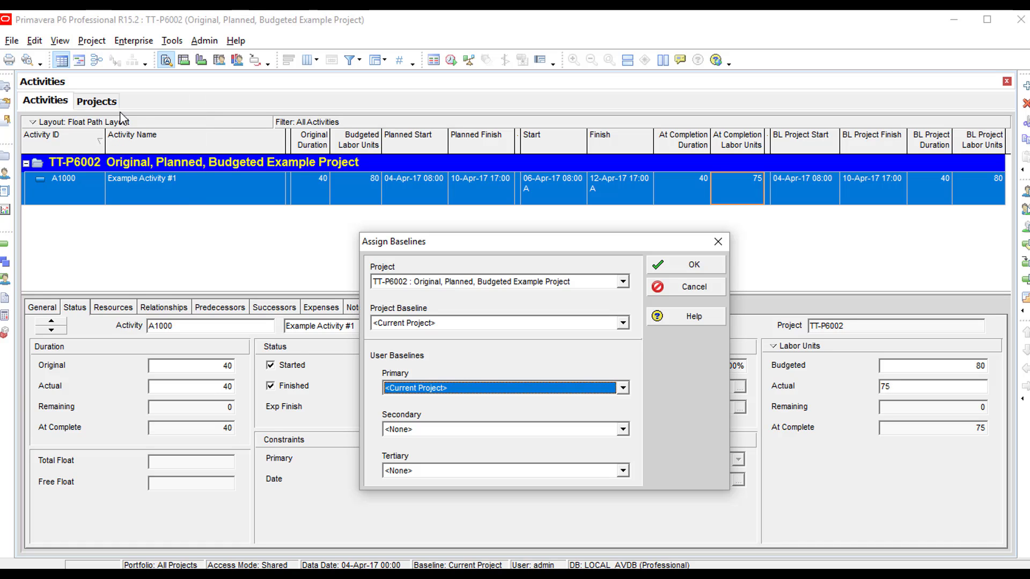
left_click(489, 323)
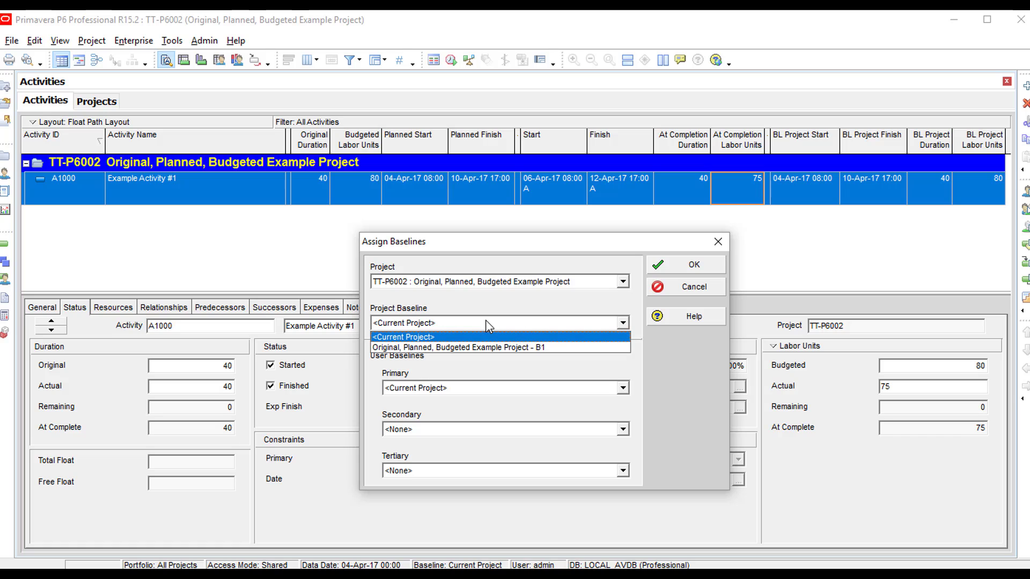
left_click(491, 347)
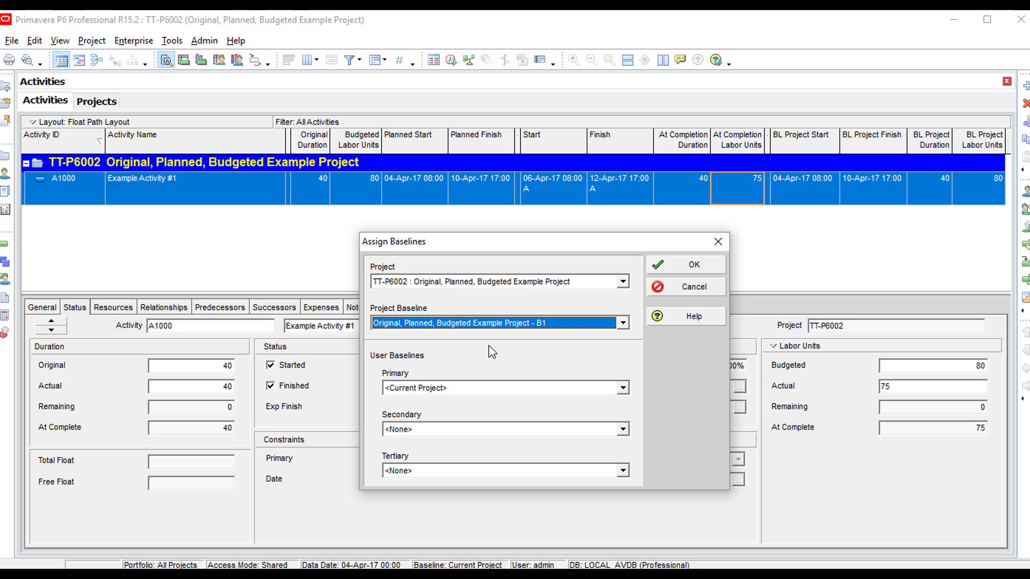
left_click(694, 265)
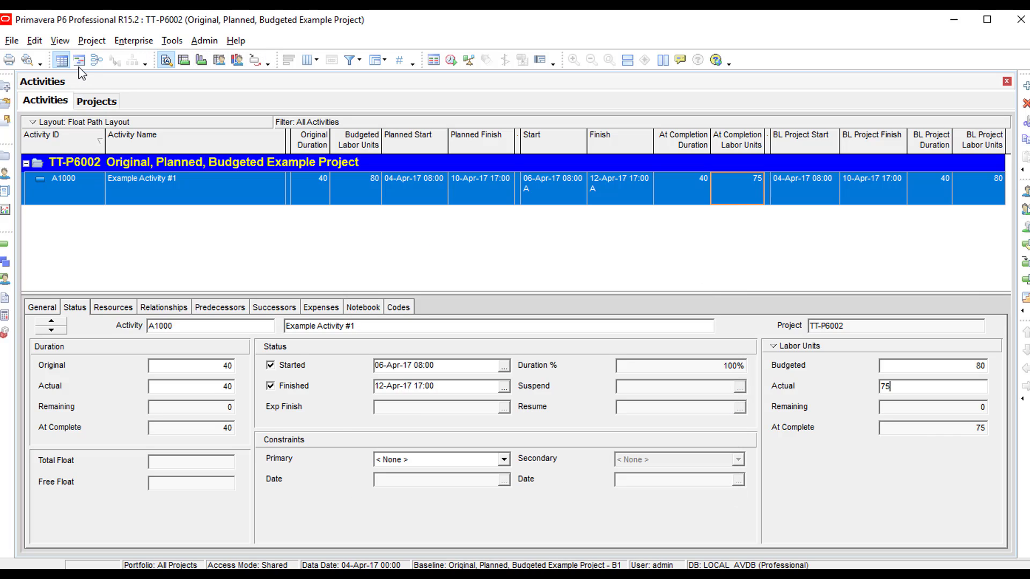
left_click(79, 61)
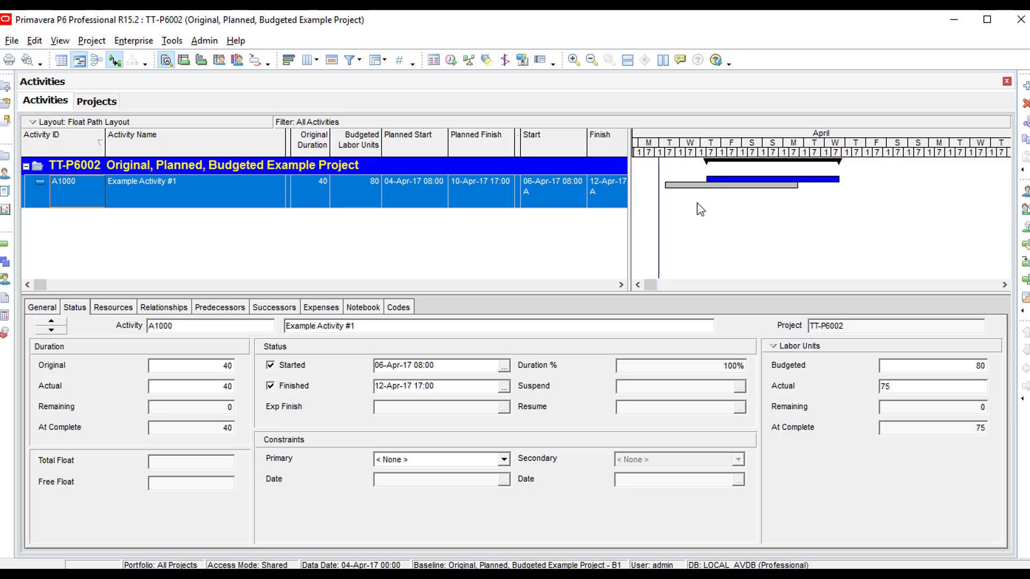
Step: Set the baseline earned value calculation to "At Completion values with current dates" in the admin preferences
left_click(204, 40)
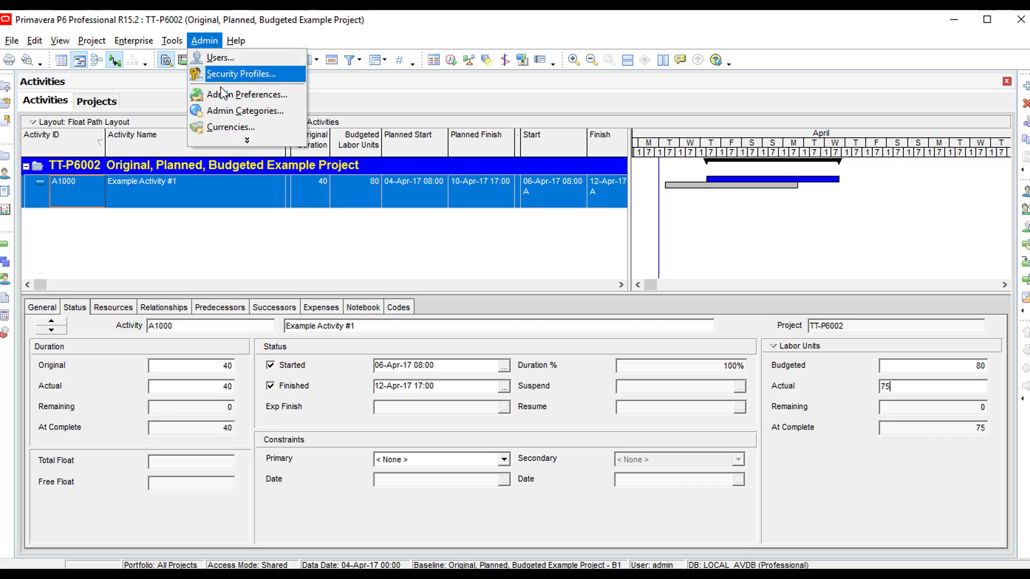
left_click(236, 93)
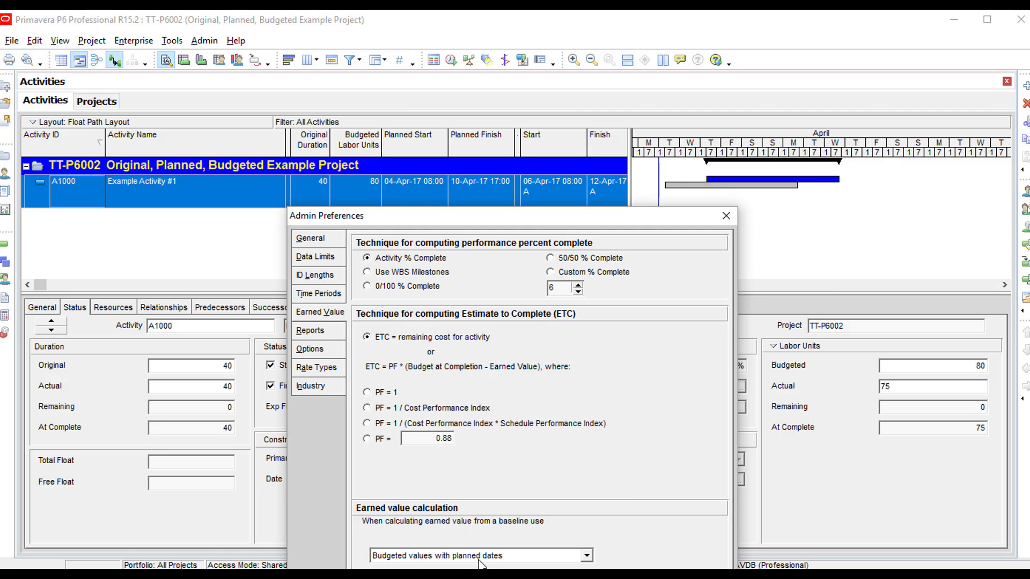
left_click(588, 558)
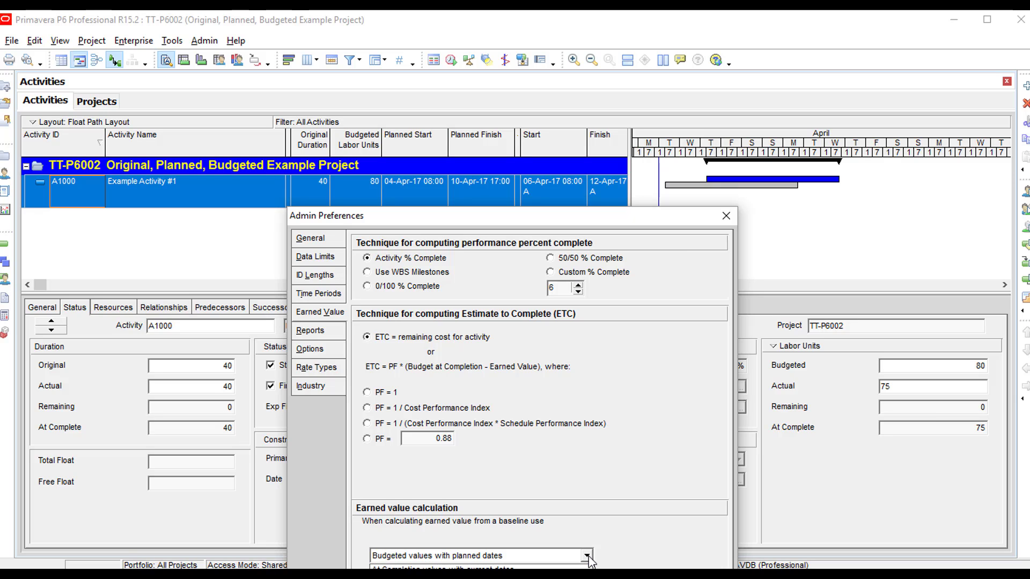
left_click(493, 568)
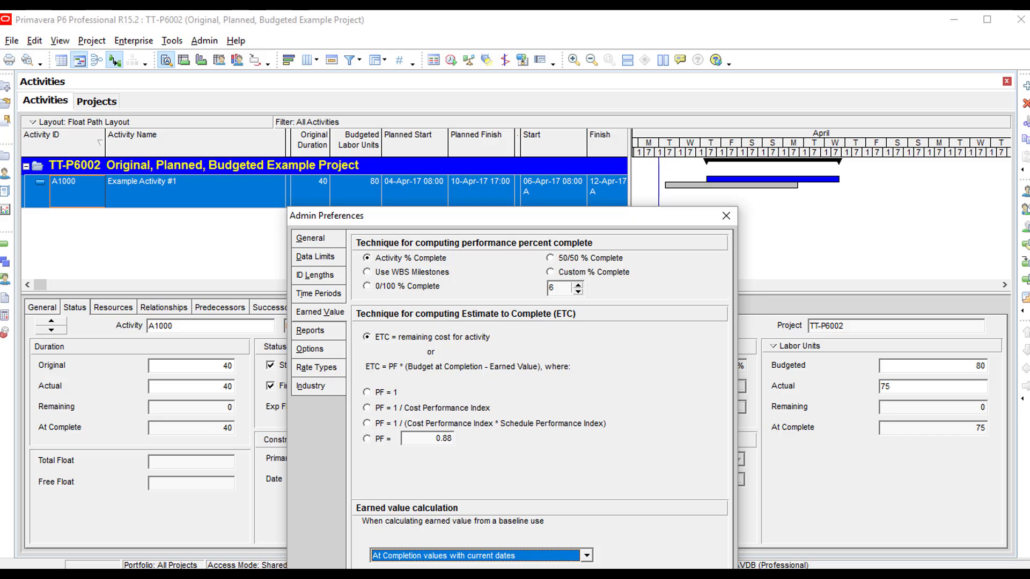
key("Escape")
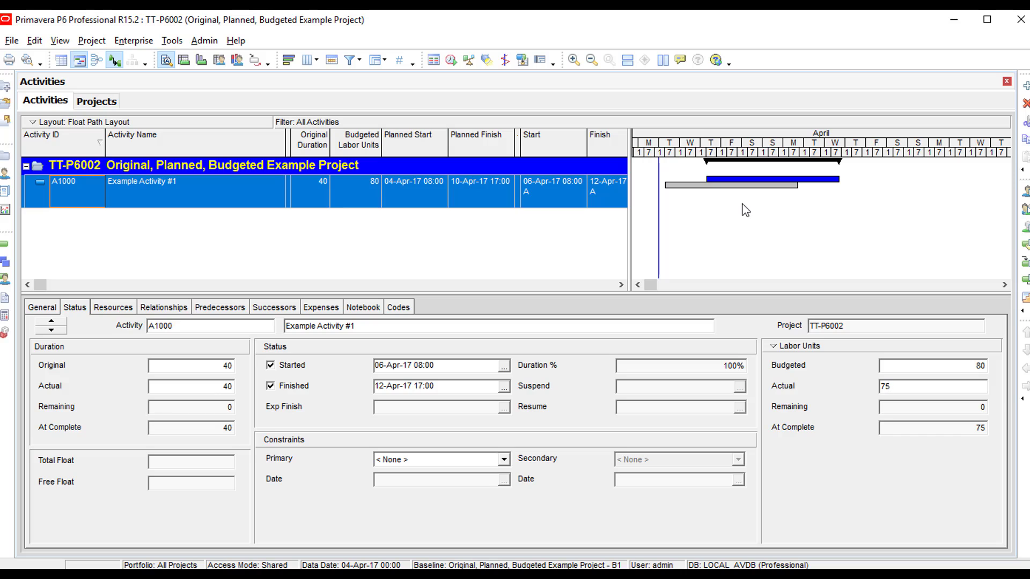
Step: Save another copy of the current project as a second baseline
left_click(93, 41)
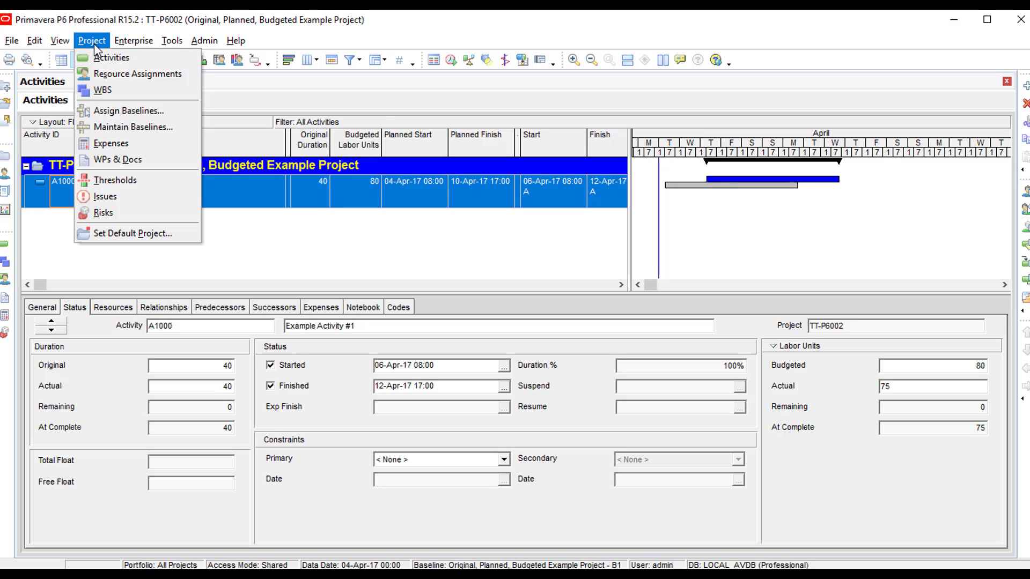
left_click(121, 127)
left_click(770, 294)
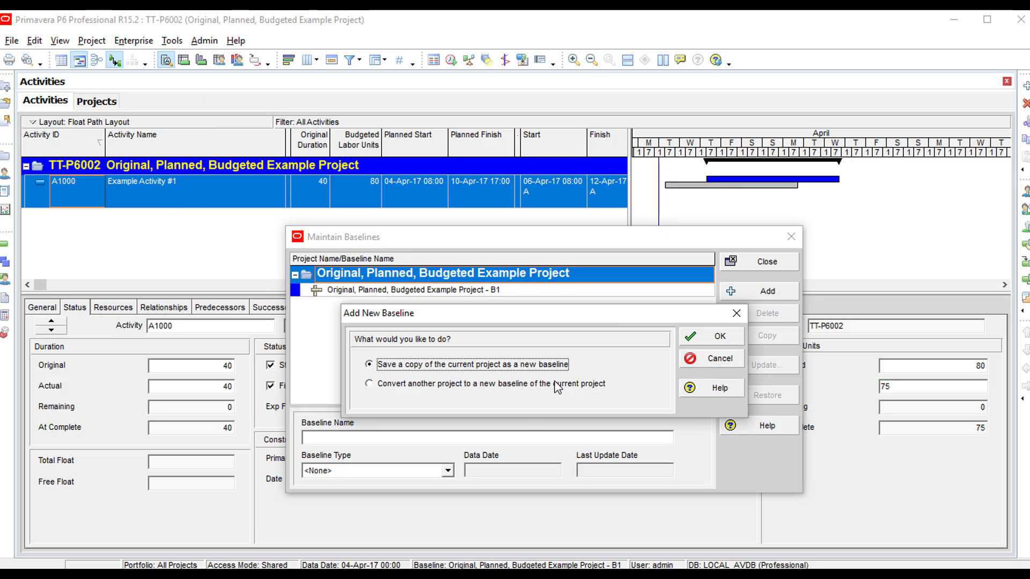
left_click(708, 337)
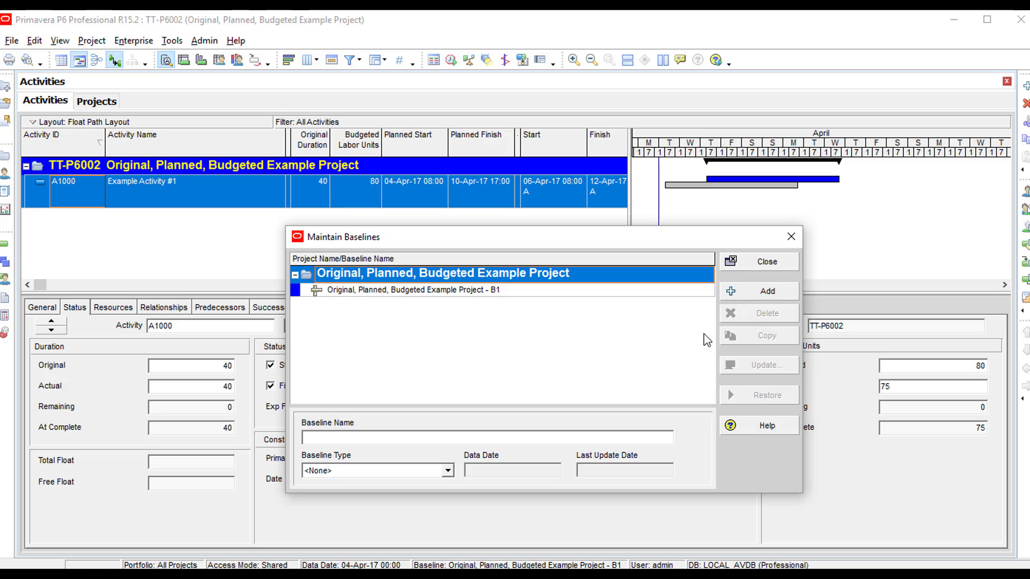
left_click(786, 263)
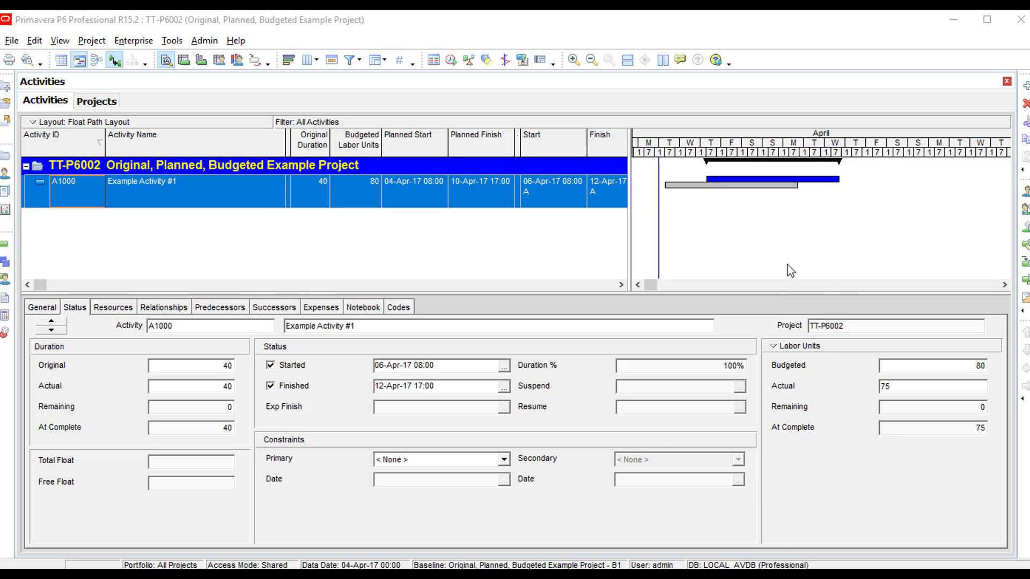
Step: Assign "Original, Planned, Budgeted Example Project - B2" as the project baseline
left_click(91, 41)
left_click(129, 111)
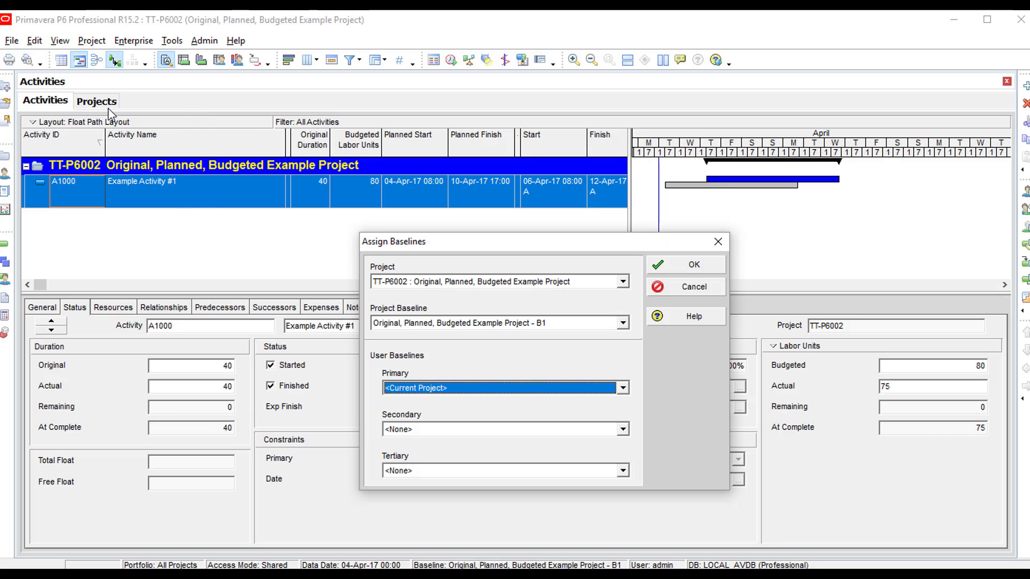
left_click(588, 325)
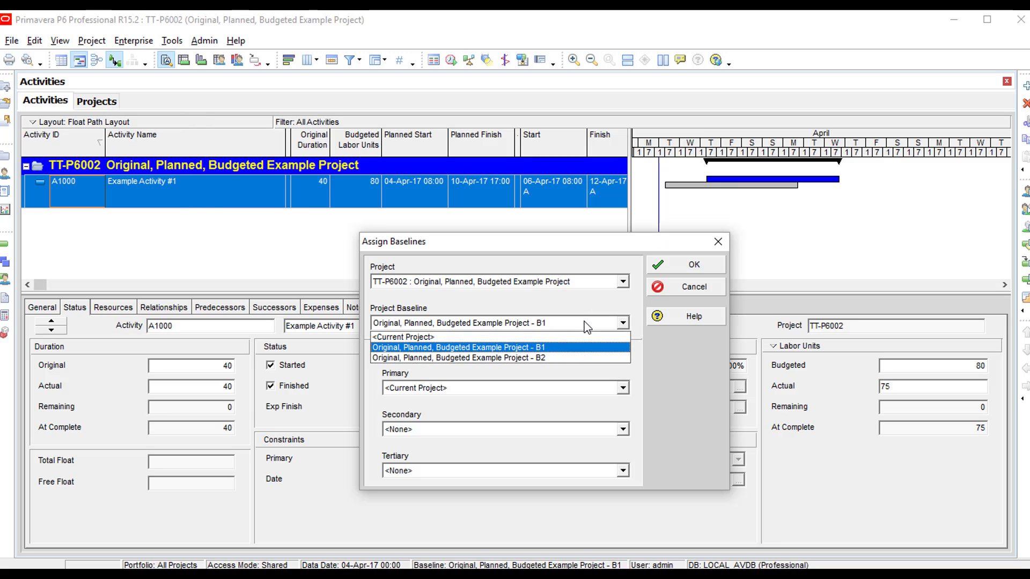
left_click(568, 358)
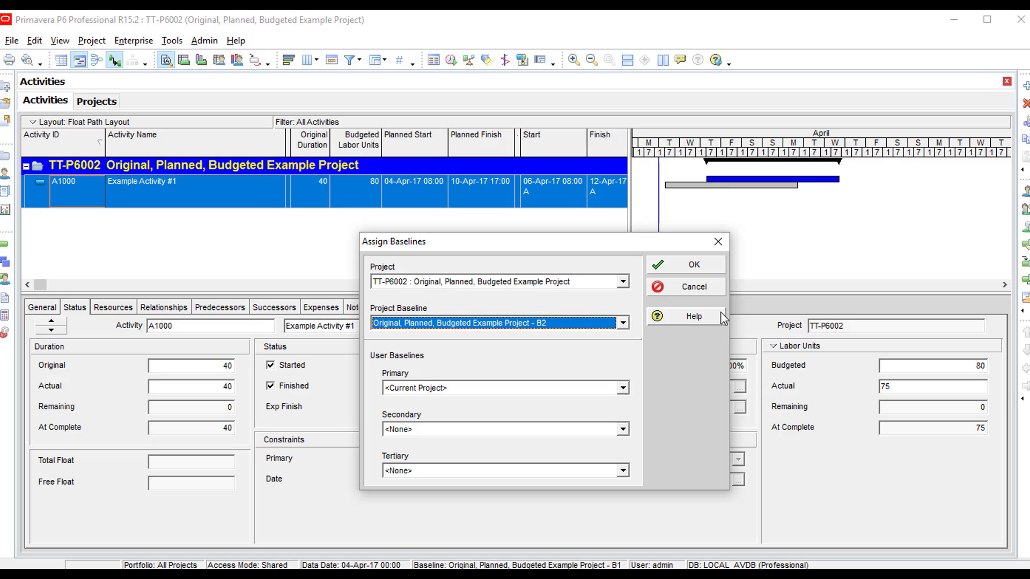
left_click(712, 262)
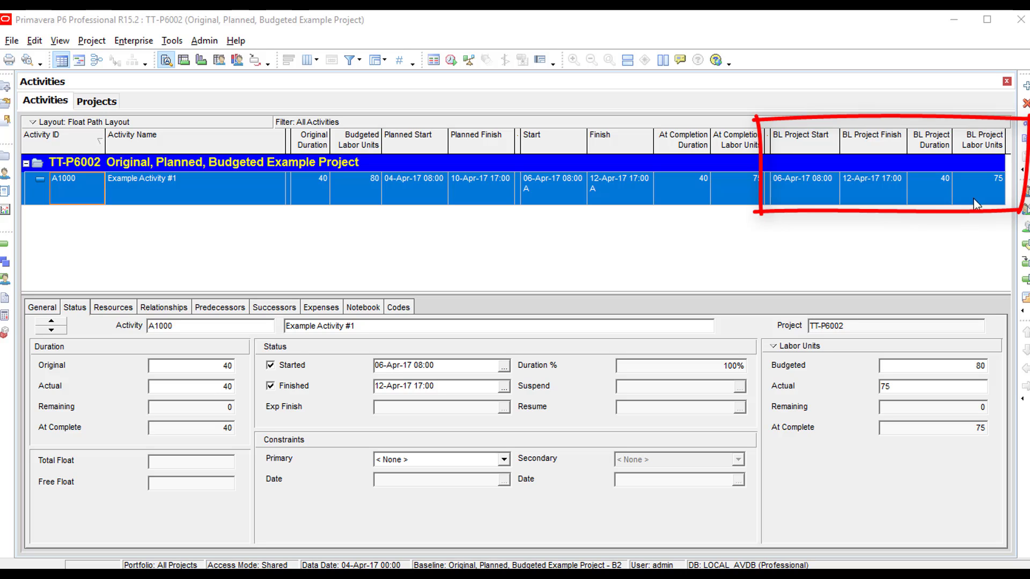
Step: Review the earned value calculation options for baselines in the admin preferences without changing them
left_click(205, 41)
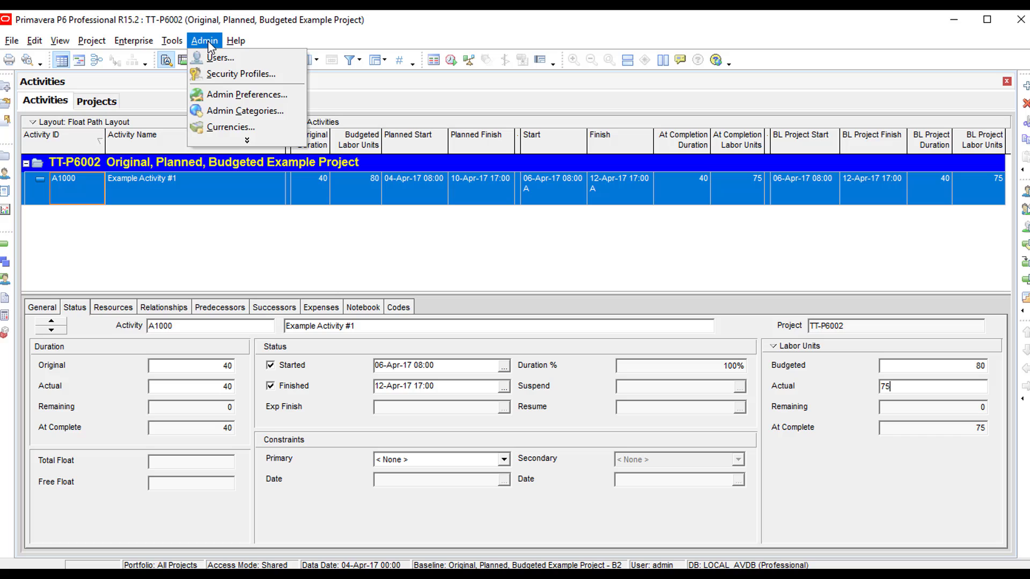
left_click(214, 94)
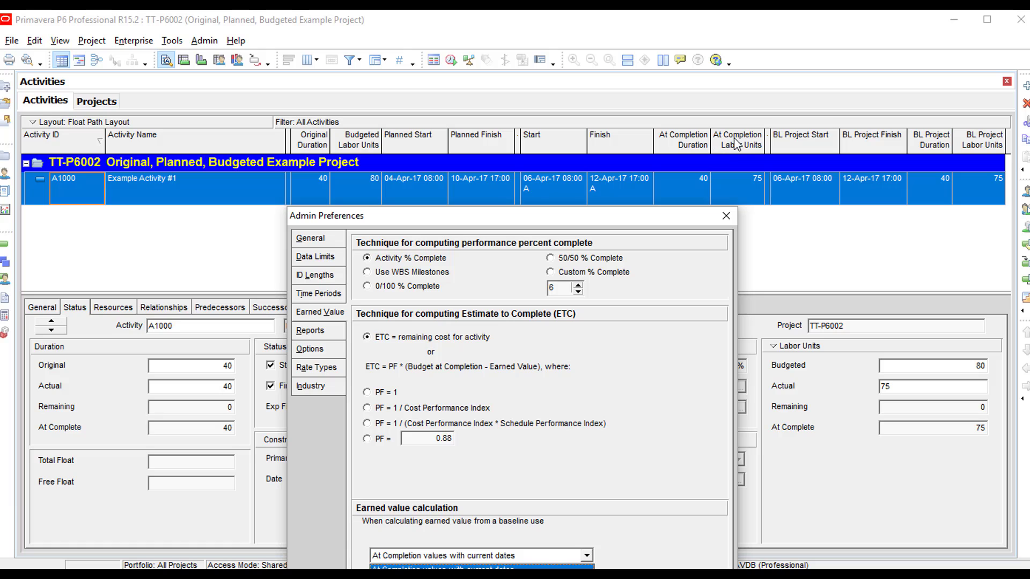
key("Escape")
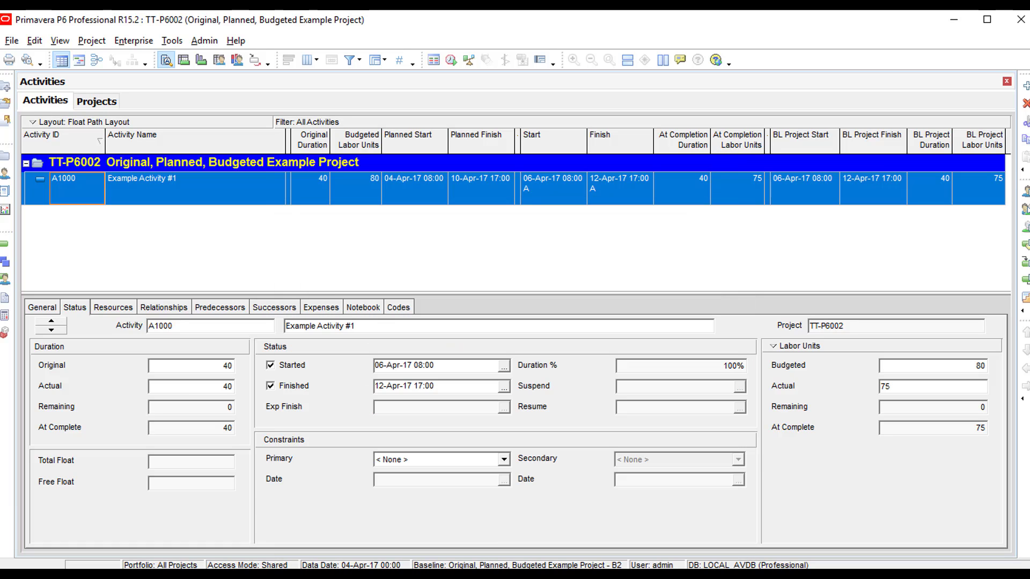